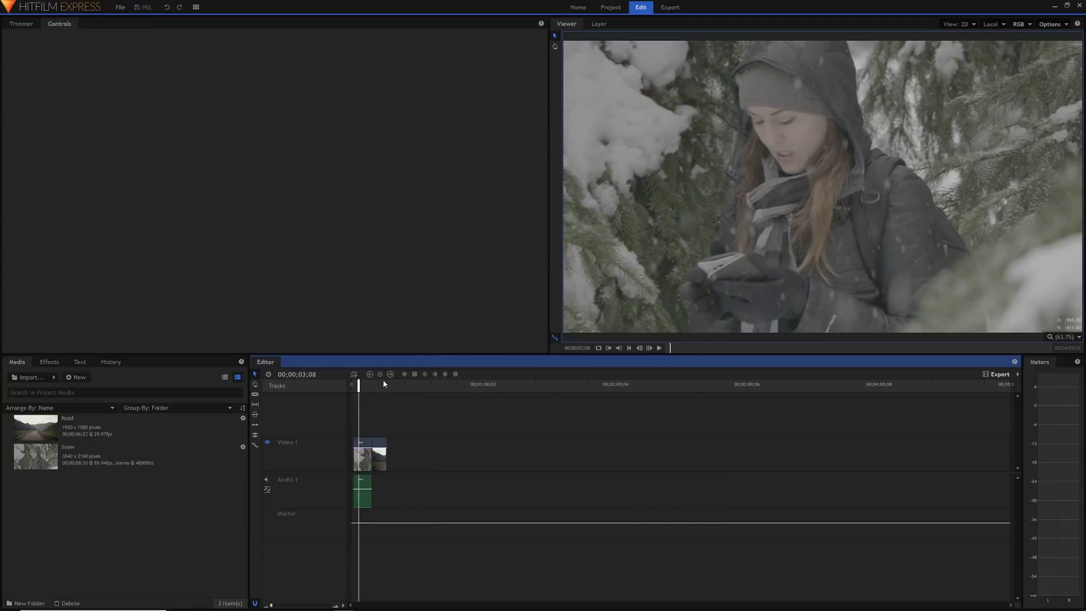
# Apply the Brightness & Contrast effect to the Snow clip and set brightness to 14 and contrast to 100
pyautogui.click(378, 387)
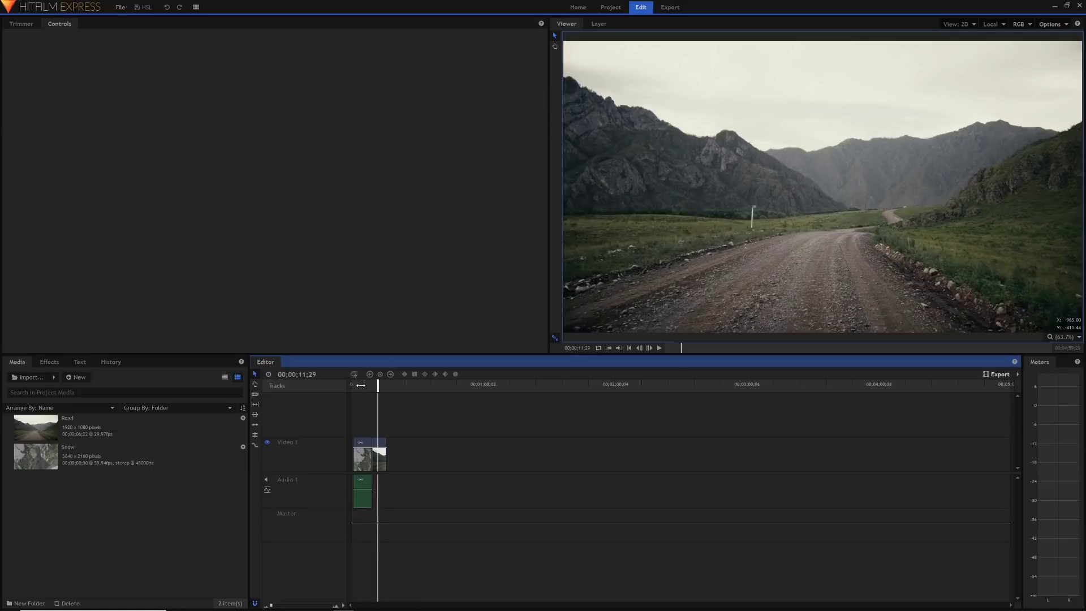
pyautogui.click(360, 385)
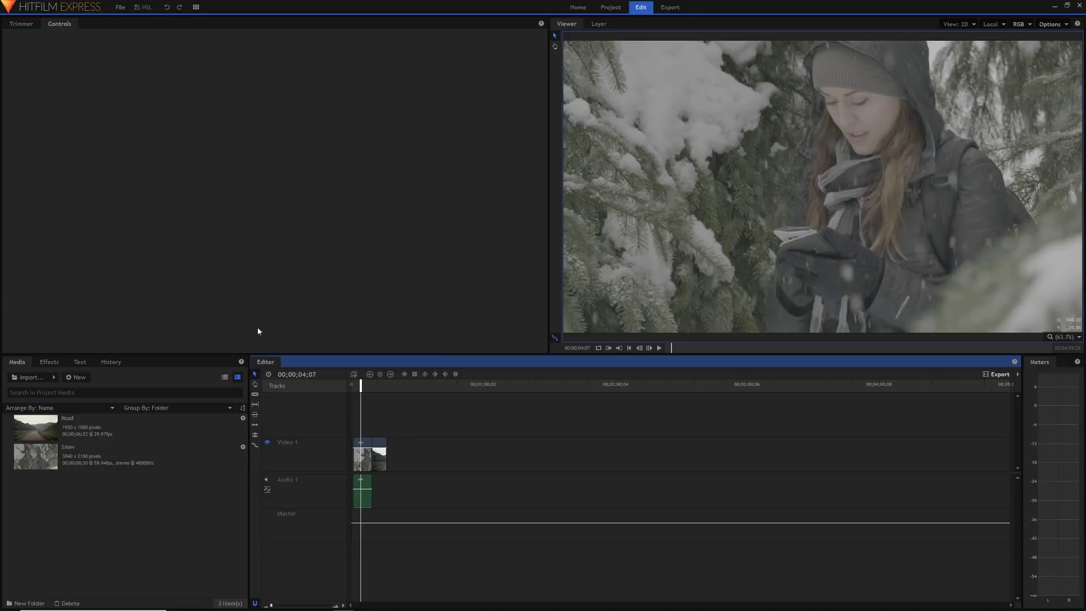
pyautogui.click(59, 362)
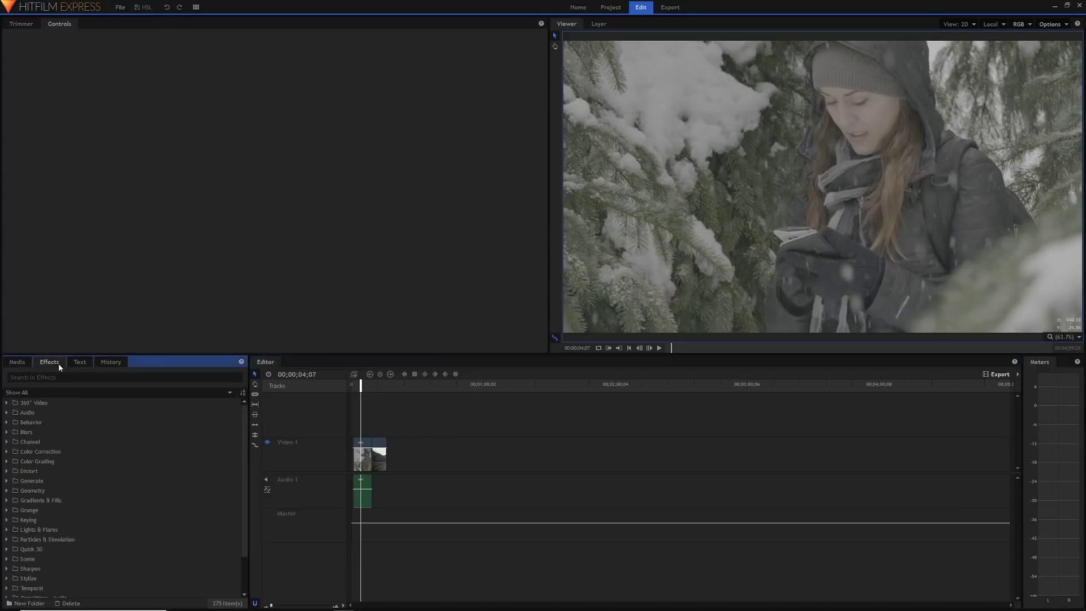
pyautogui.click(52, 377)
pyautogui.write('bri')
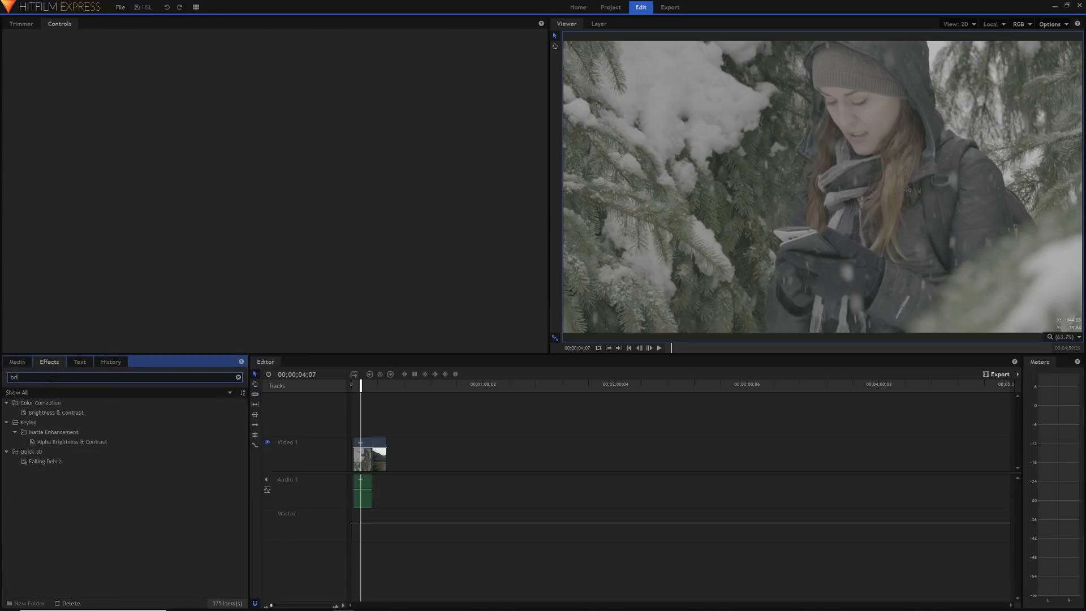
pyautogui.write('gh')
pyautogui.moveTo(55, 413); pyautogui.dragTo(365, 455)
pyautogui.click(15, 98)
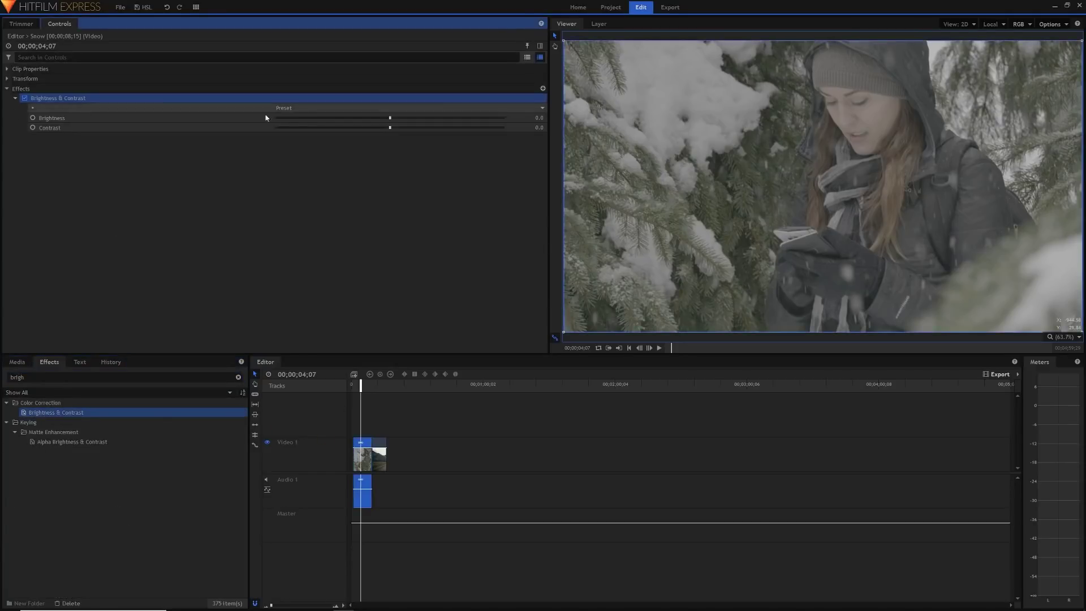
pyautogui.moveTo(390, 127)
pyautogui.mouseDown()
pyautogui.moveTo(502, 127)
pyautogui.moveTo(388, 117)
pyautogui.moveTo(405, 117)
pyautogui.mouseUp()
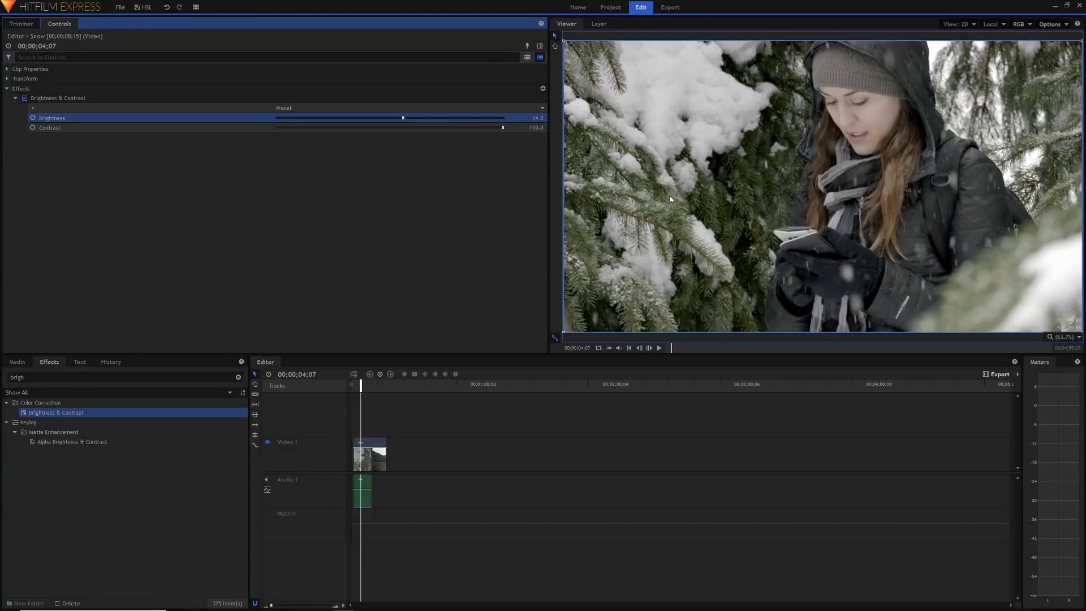
# Add the Hue, Saturation & Lightness effect to the Snow clip and expand its Master settings
pyautogui.click(241, 381)
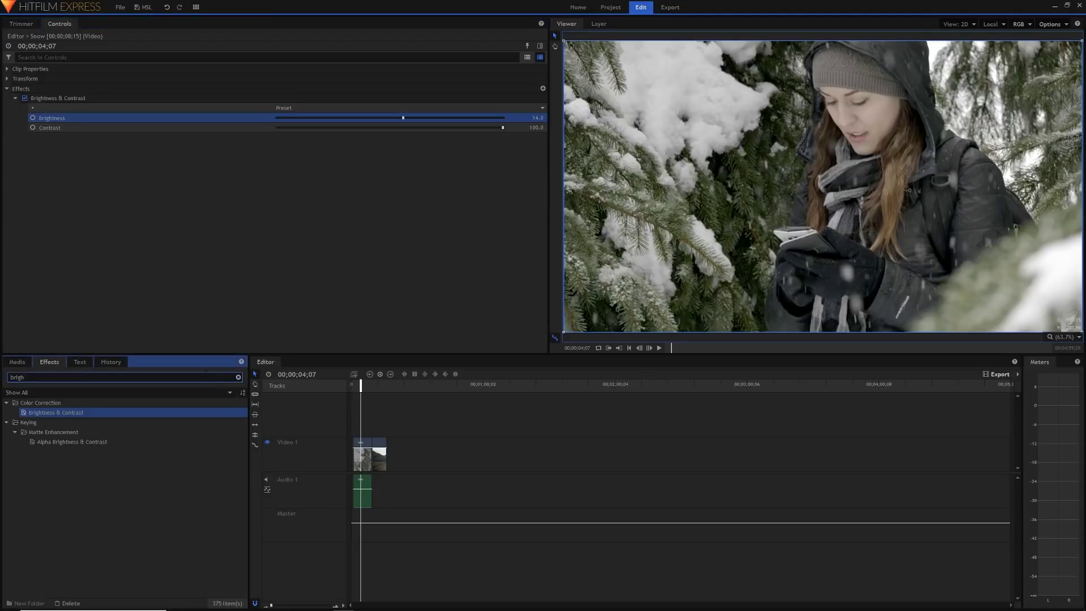
pyautogui.press('BackSpace')
pyautogui.press('BackSpace')
pyautogui.press('BackSpace')
pyautogui.press('BackSpace')
pyautogui.press('BackSpace')
pyautogui.write('hue')
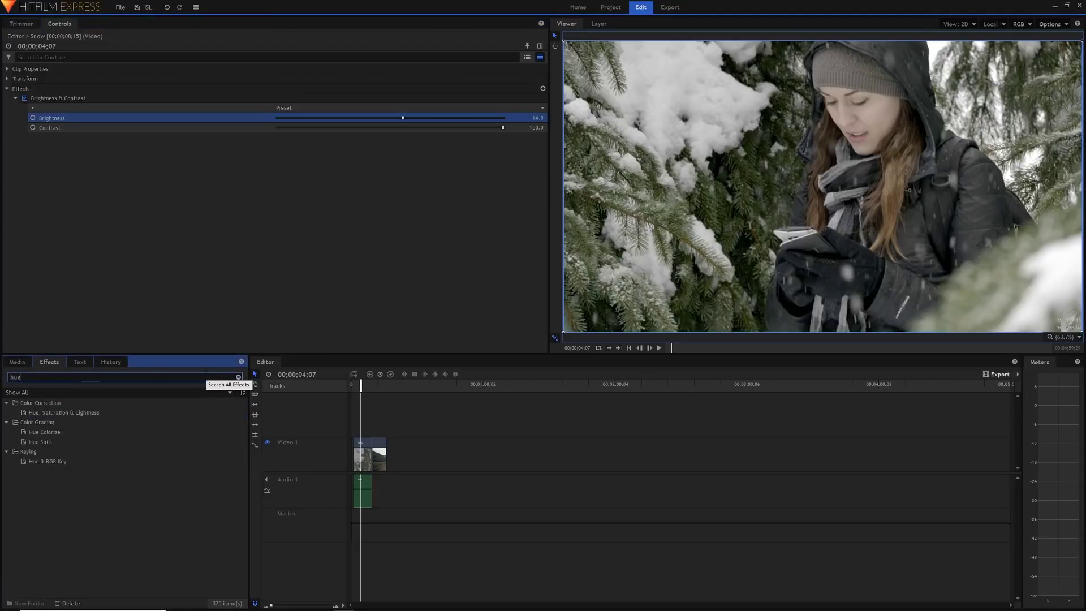
pyautogui.moveTo(46, 415); pyautogui.dragTo(51, 128)
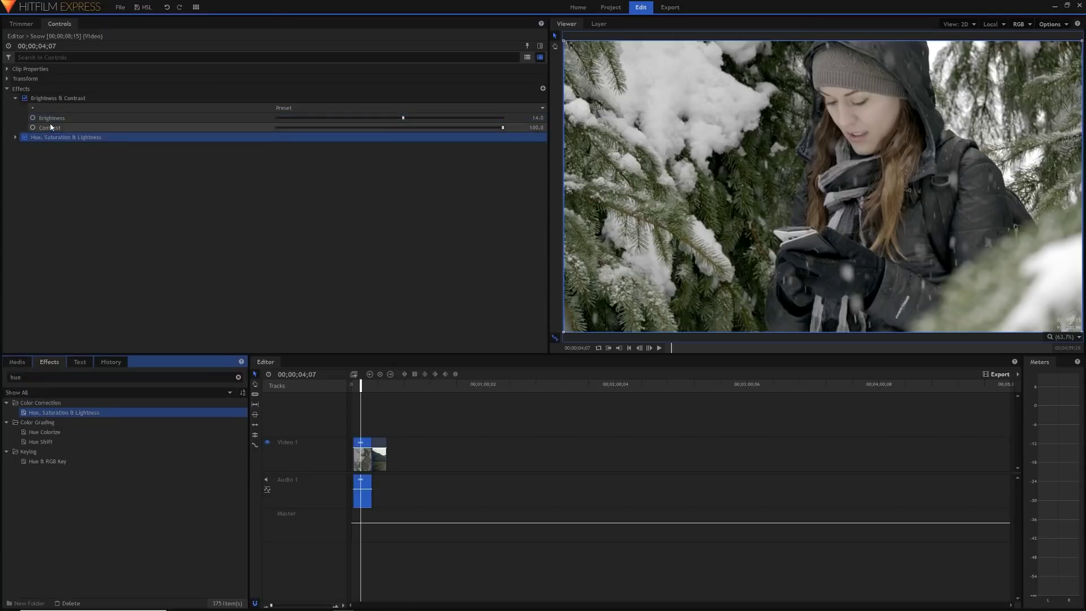
pyautogui.click(15, 137)
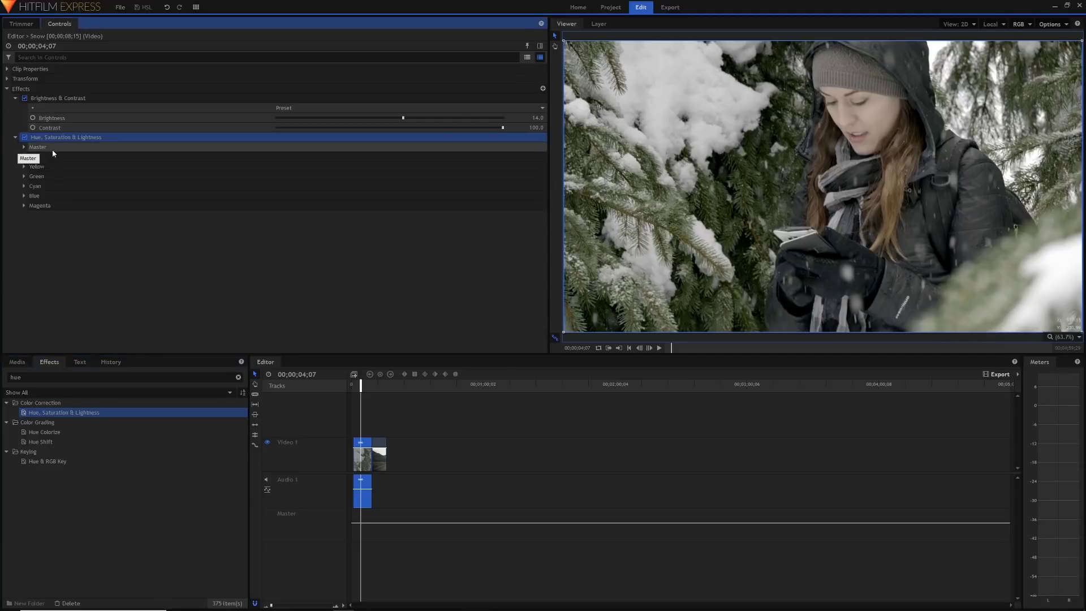
pyautogui.moveTo(54, 218); pyautogui.dragTo(50, 160)
pyautogui.click(68, 248)
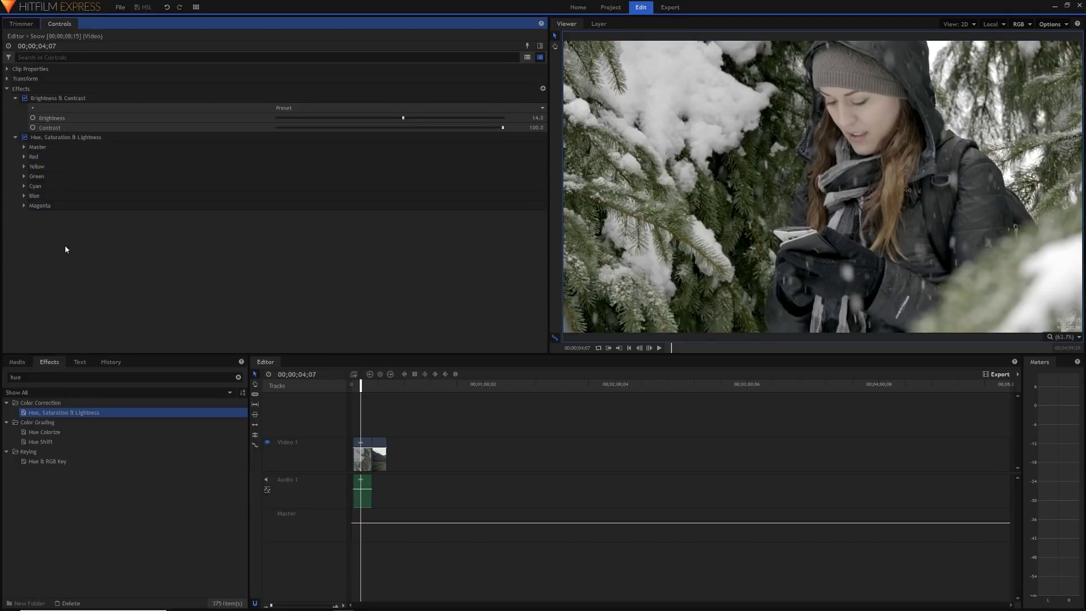
pyautogui.click(24, 148)
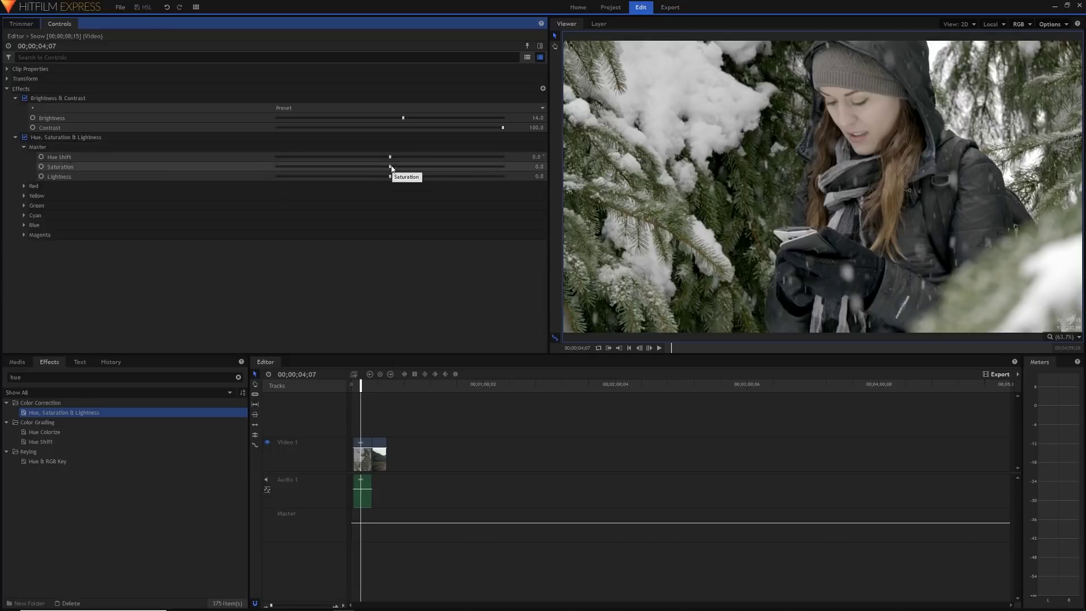
# Try the Master saturation at -100 and the Master hue shift at 180°, undoing both changes
pyautogui.moveTo(391, 168); pyautogui.dragTo(242, 165)
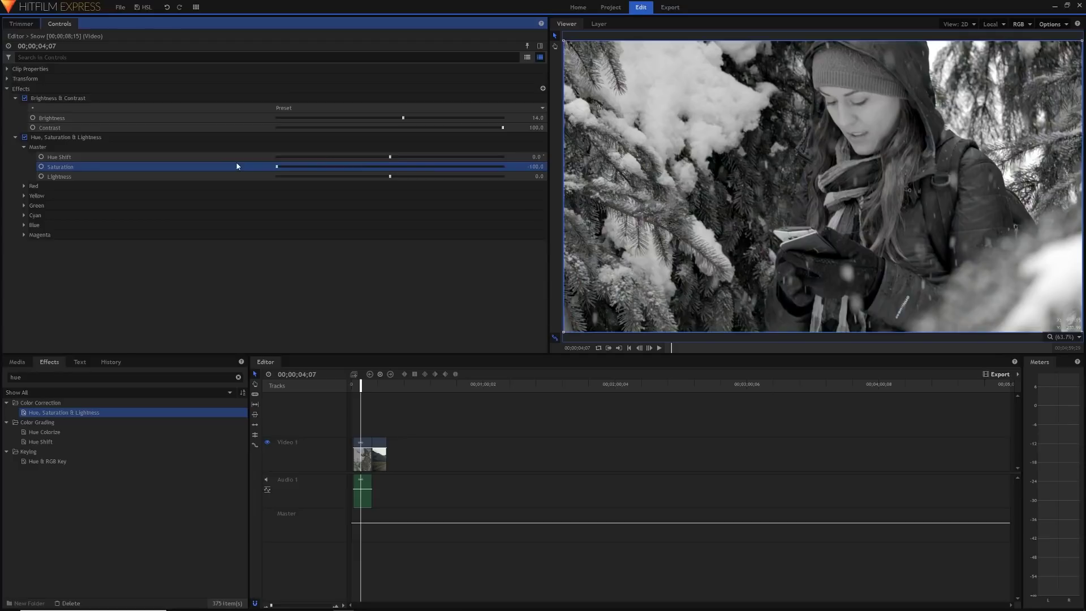
pyautogui.moveTo(246, 166); pyautogui.dragTo(561, 172)
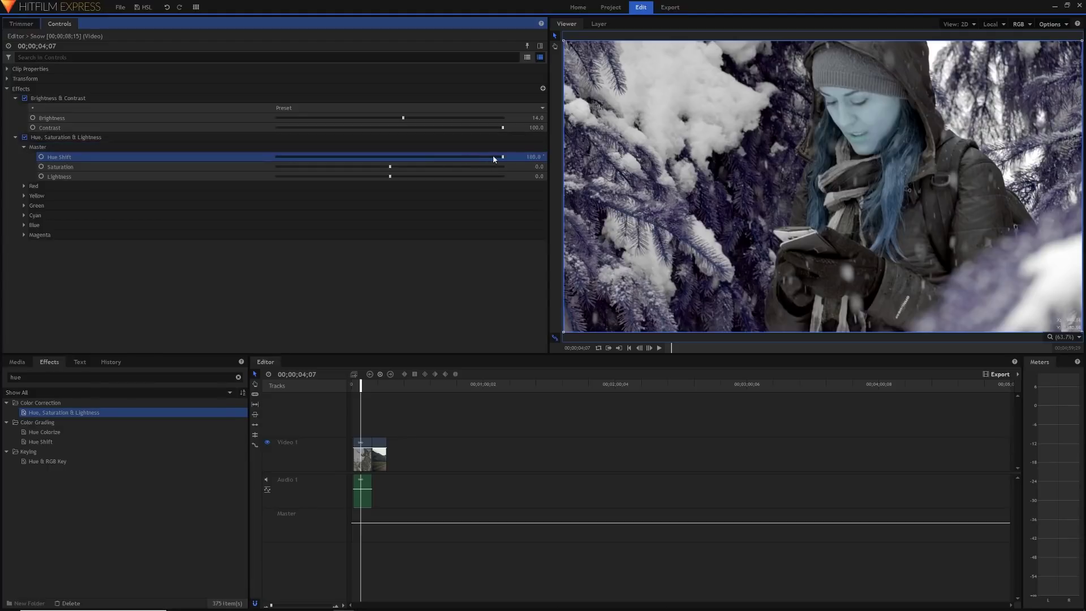
pyautogui.moveTo(494, 157)
pyautogui.mouseDown()
pyautogui.moveTo(310, 163)
pyautogui.moveTo(490, 164)
pyautogui.mouseUp()
pyautogui.hotkey('ctrl', 'z')
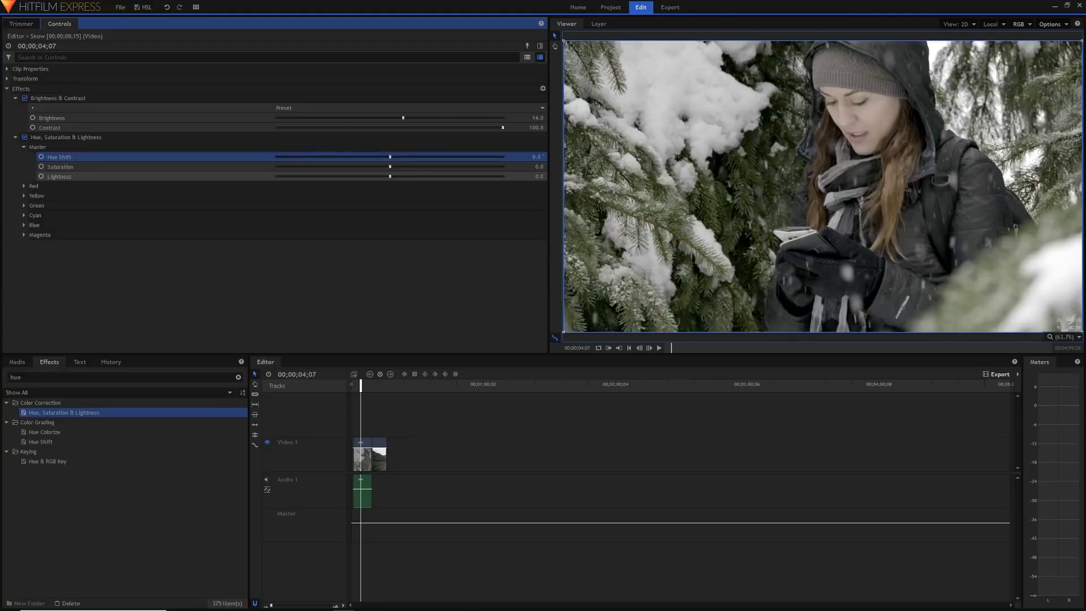
# Try darkening the Snow clip with a Master lightness of -41 and reset it to 0
pyautogui.moveTo(390, 176); pyautogui.dragTo(342, 176)
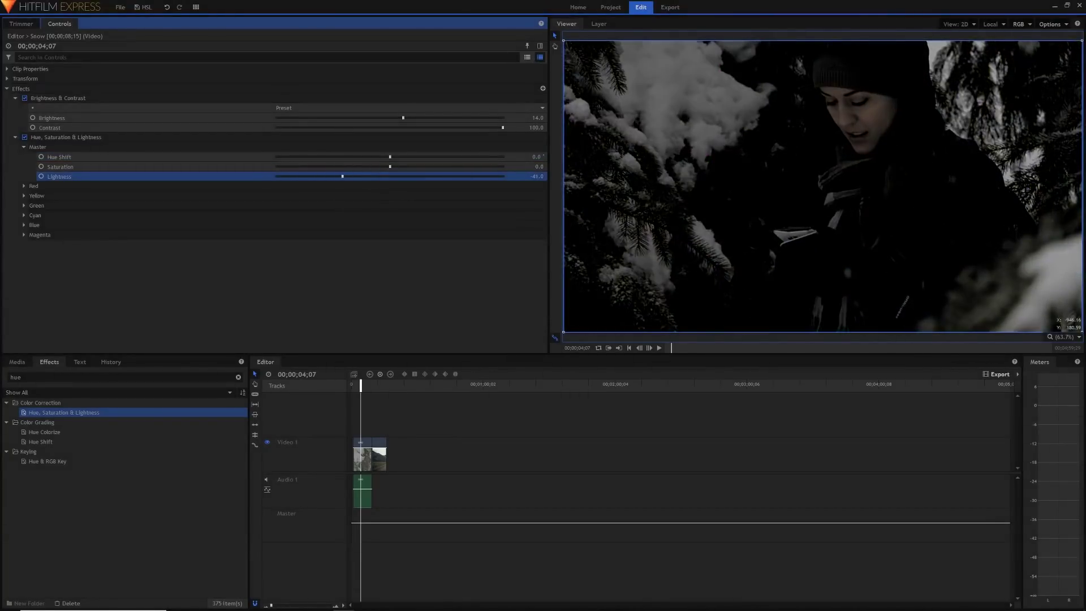
pyautogui.click(539, 176)
pyautogui.write('0')
pyautogui.press('Return')
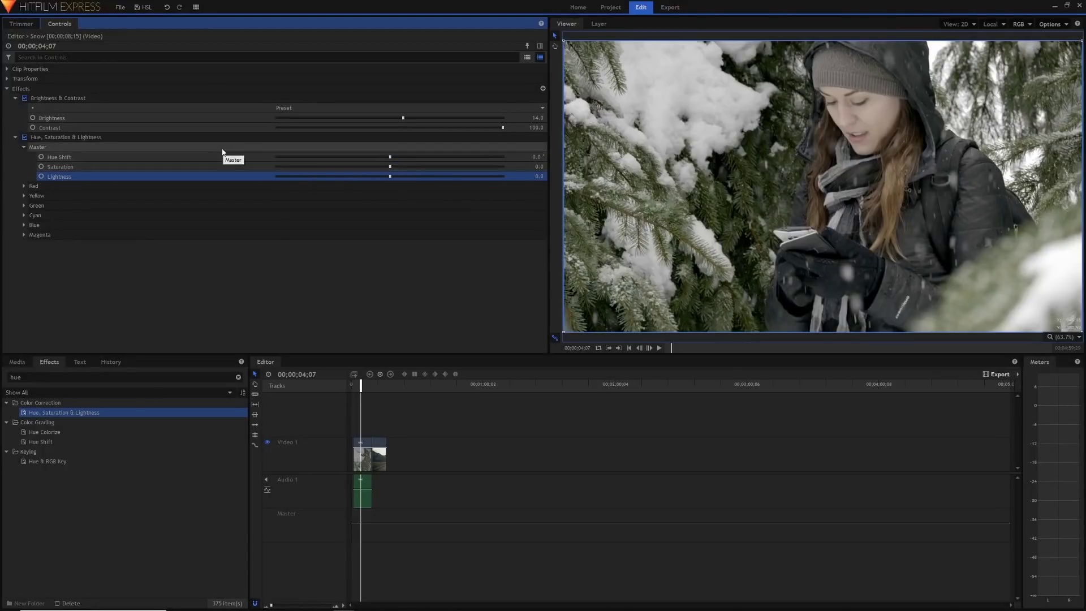
# Try boosting the Snow clip's Master saturation to 50 and reset it to 0
pyautogui.moveTo(396, 167); pyautogui.dragTo(447, 177)
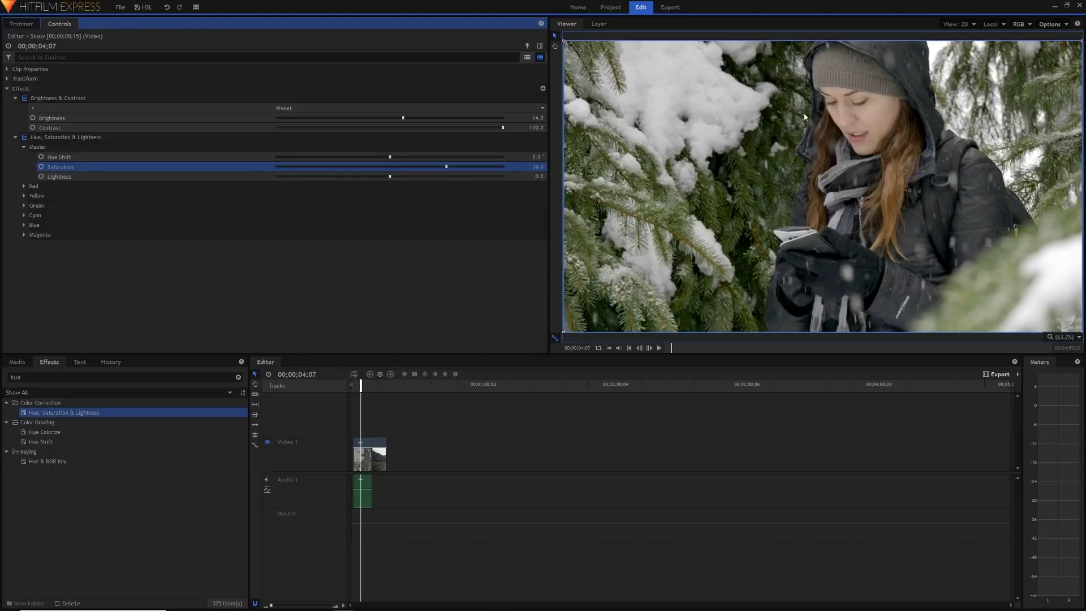
pyautogui.click(533, 169)
pyautogui.write('0')
pyautogui.press('Return')
# Expand the Red settings, try a Red lightness of -100 and reset it to 0
pyautogui.click(25, 188)
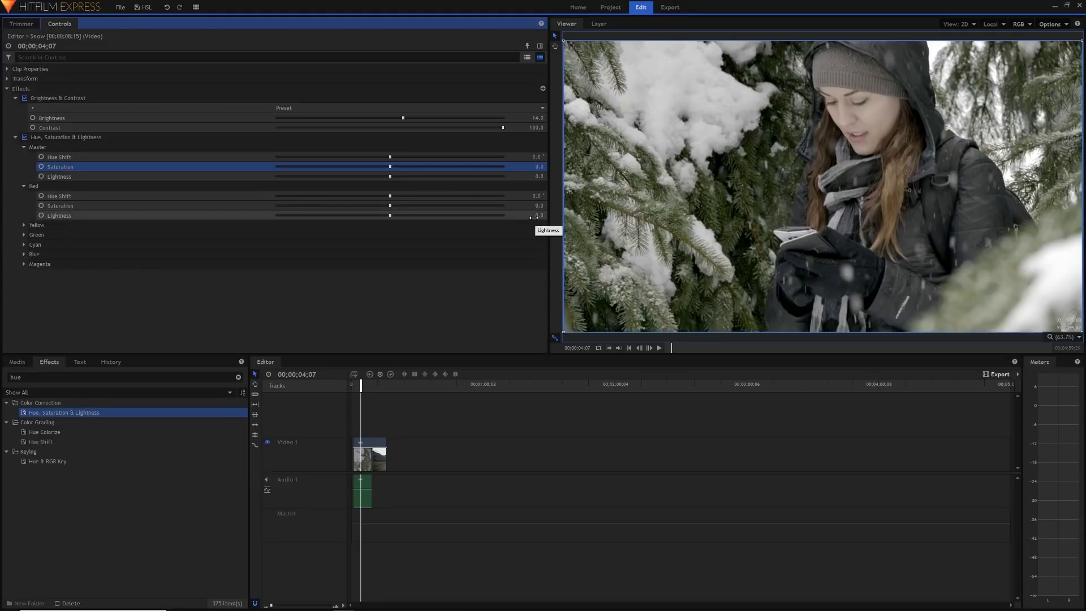
pyautogui.moveTo(535, 216)
pyautogui.mouseDown()
pyautogui.moveTo(592, 216)
pyautogui.moveTo(473, 216)
pyautogui.moveTo(592, 215)
pyautogui.moveTo(473, 216)
pyautogui.moveTo(591, 216)
pyautogui.moveTo(532, 215)
pyautogui.mouseUp()
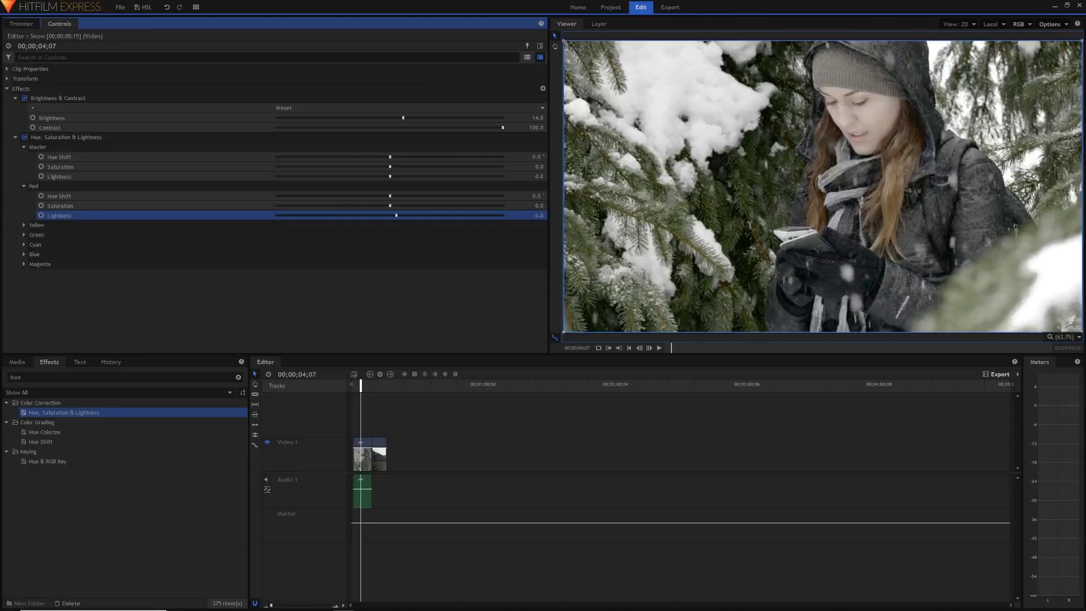
pyautogui.moveTo(531, 216); pyautogui.dragTo(471, 216)
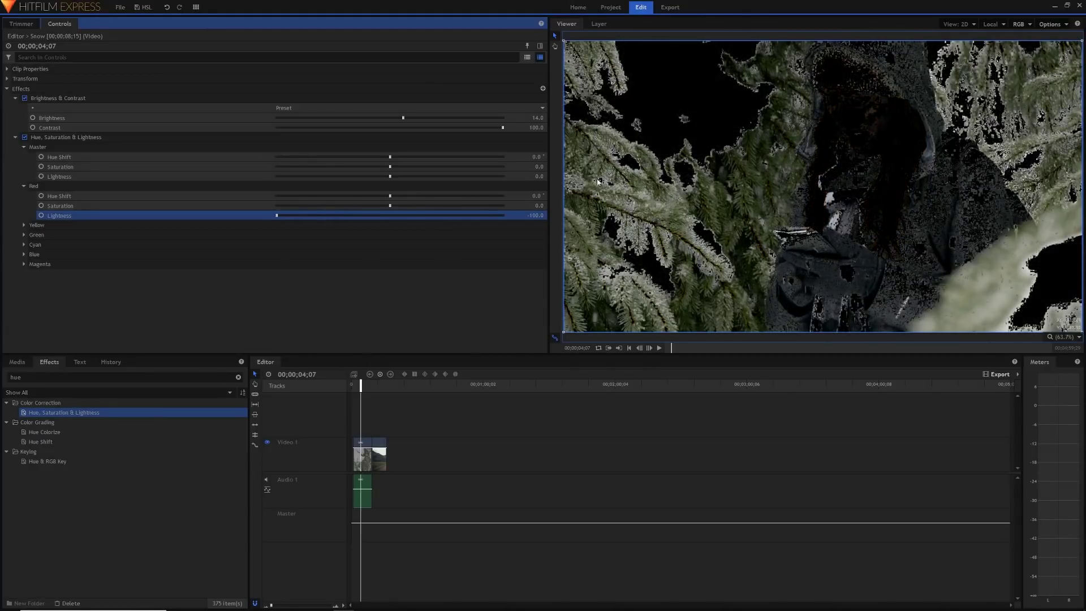
pyautogui.click(538, 215)
pyautogui.press('Return')
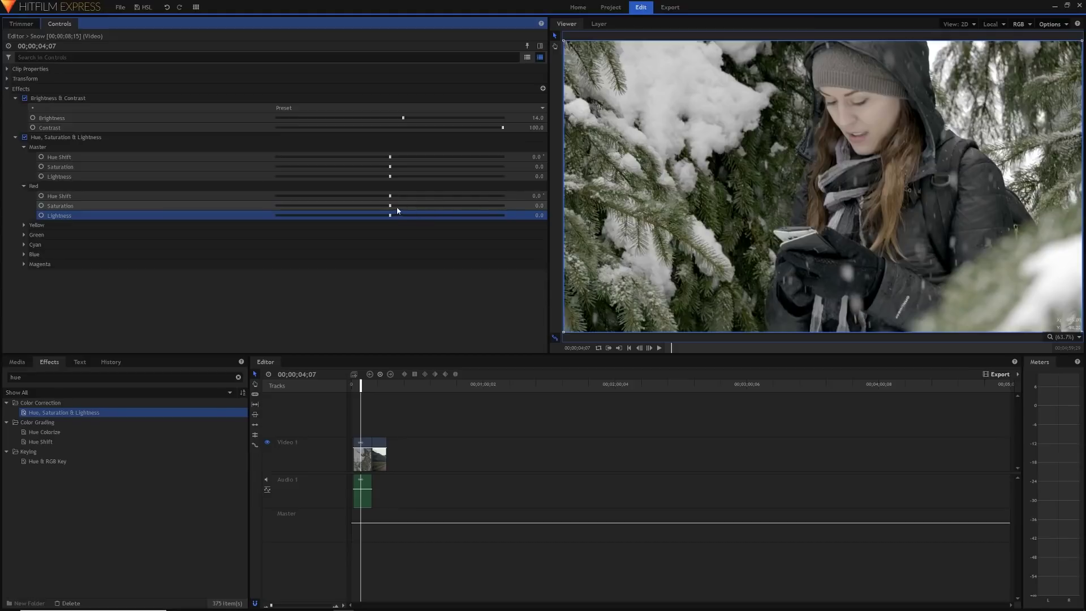
# Set the Red saturation to 100 and compare the image with the Hue, Saturation & Lightness effect off and on
pyautogui.moveTo(388, 206); pyautogui.dragTo(549, 204)
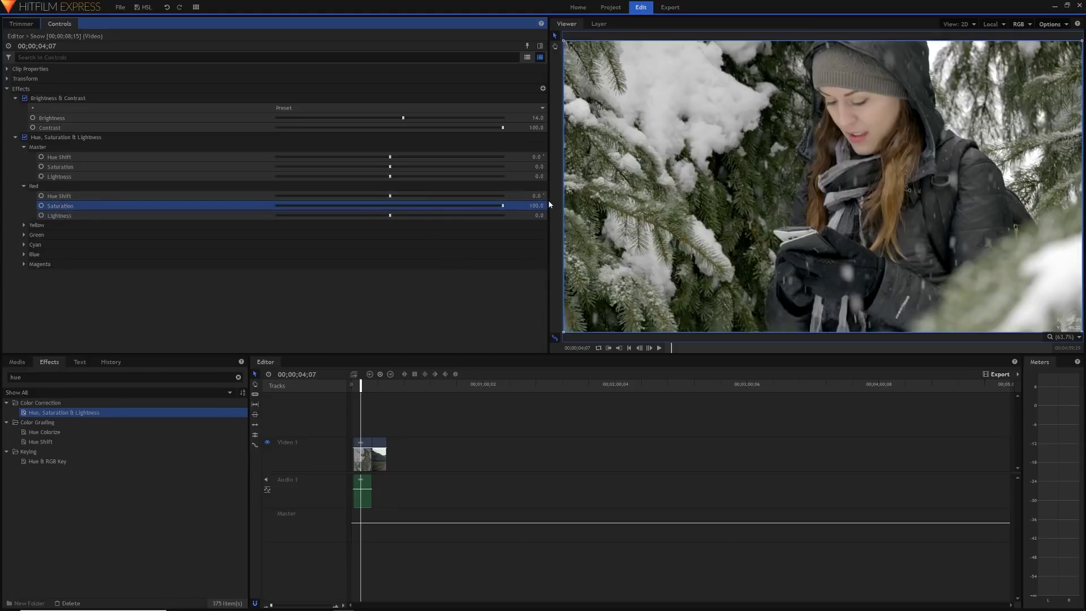
pyautogui.click(25, 137)
# Expand the Yellow settings, try saturations of -100 and -28 and a lightness change, and undo all of them
pyautogui.click(24, 225)
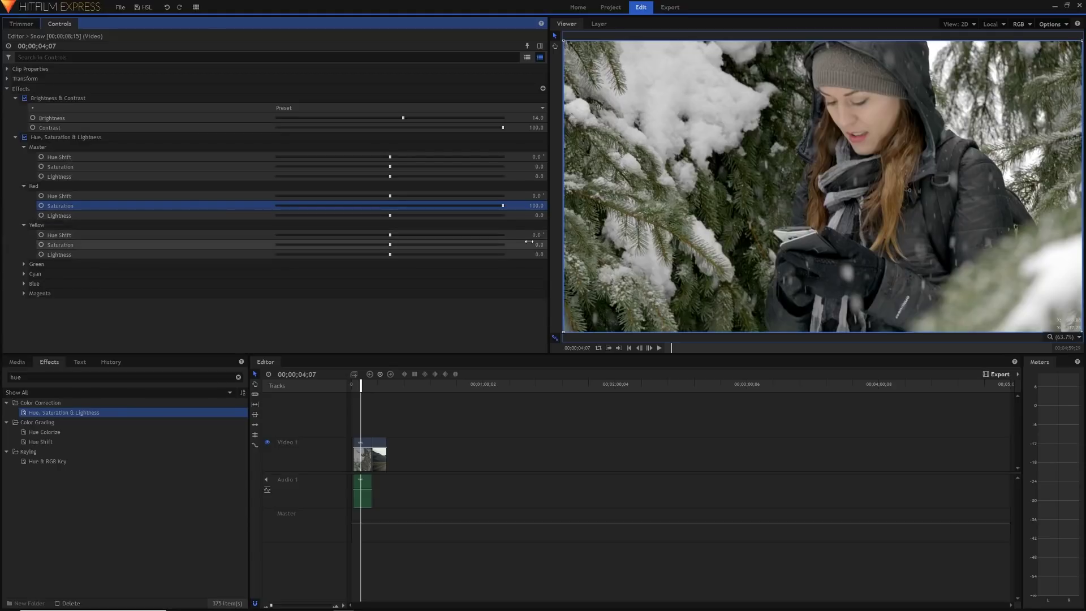
pyautogui.moveTo(390, 245); pyautogui.dragTo(292, 245)
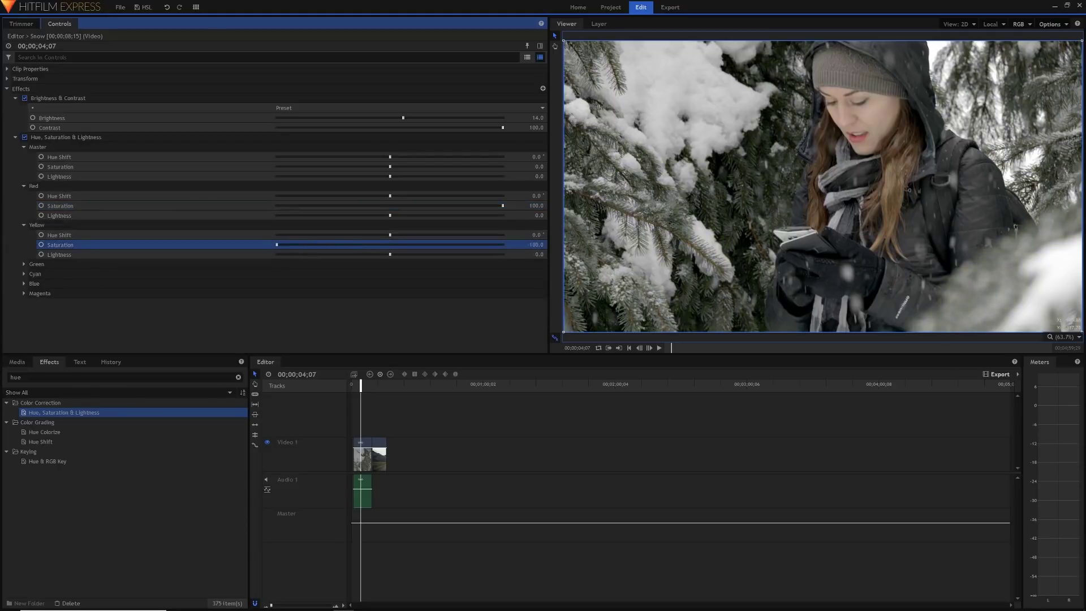
pyautogui.moveTo(379, 245); pyautogui.dragTo(484, 254)
pyautogui.hotkey('ctrl', 'z')
pyautogui.hotkey('ctrl', 'z')
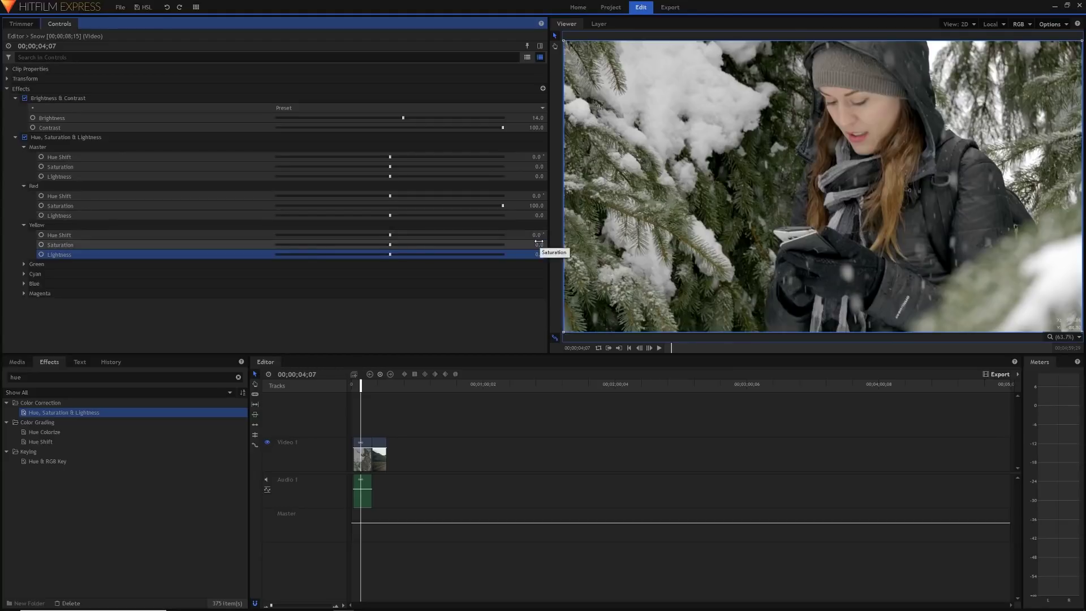
pyautogui.moveTo(538, 242); pyautogui.dragTo(583, 243)
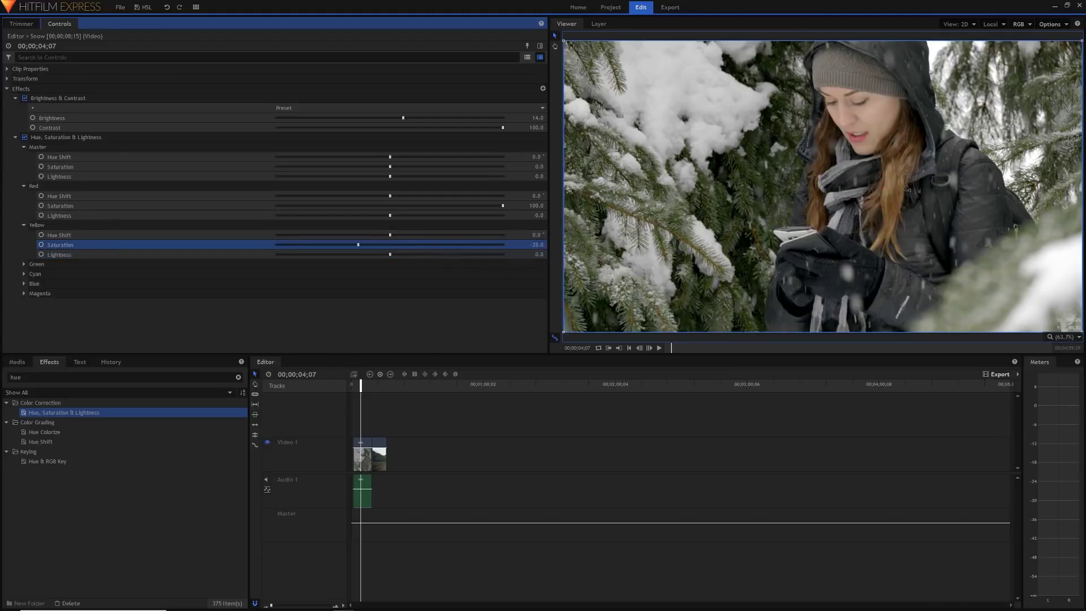
pyautogui.hotkey('ctrl', 'z')
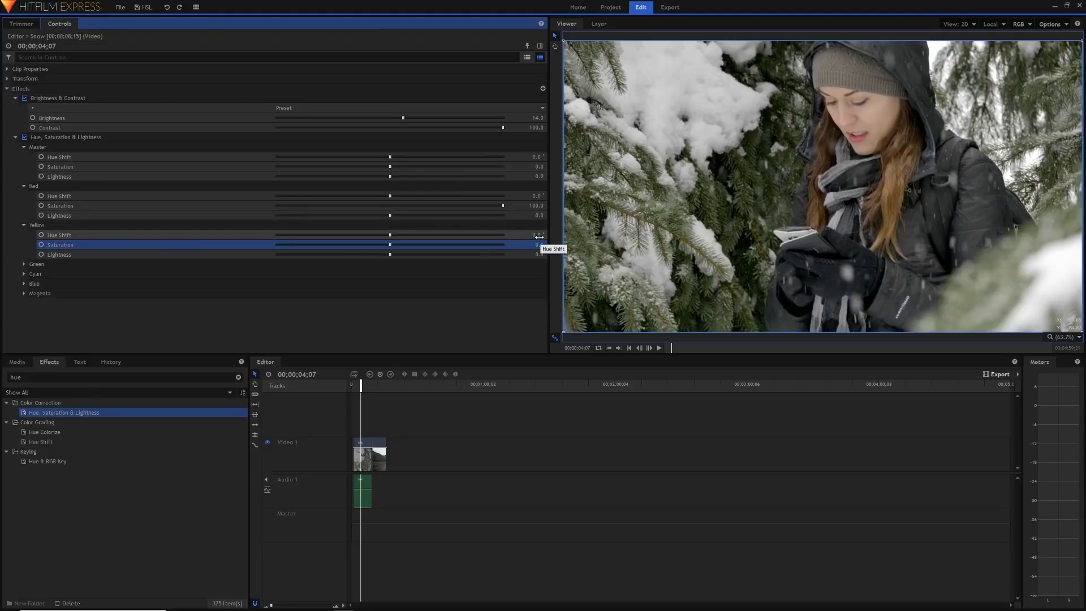
# Try Yellow hue shifts of about -40° and about 40°, and undo the change
pyautogui.moveTo(538, 236); pyautogui.dragTo(533, 235)
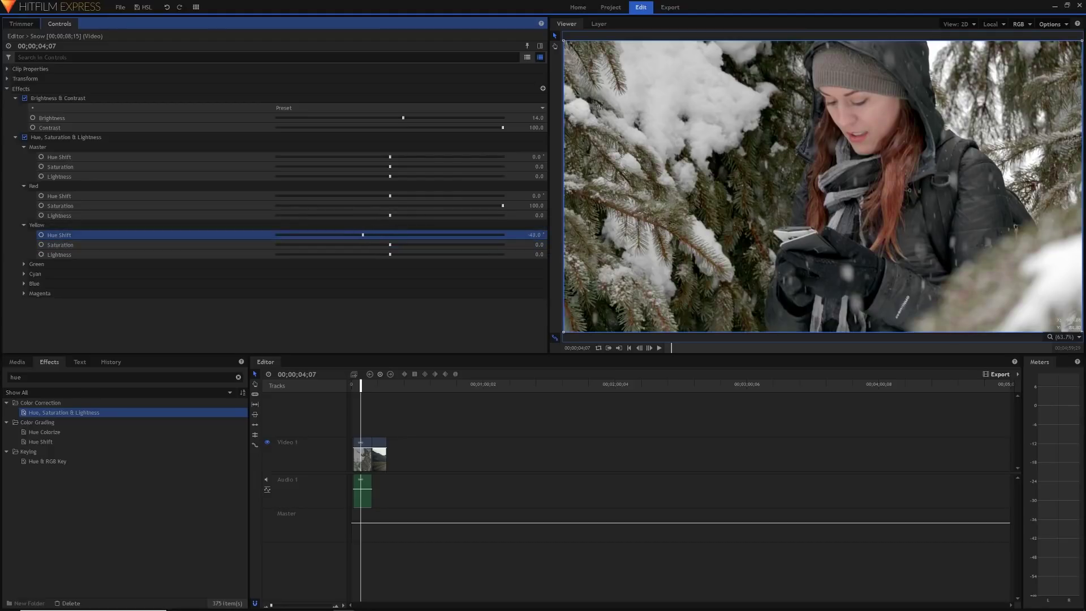
pyautogui.moveTo(511, 236); pyautogui.dragTo(587, 235)
pyautogui.moveTo(550, 235); pyautogui.dragTo(577, 235)
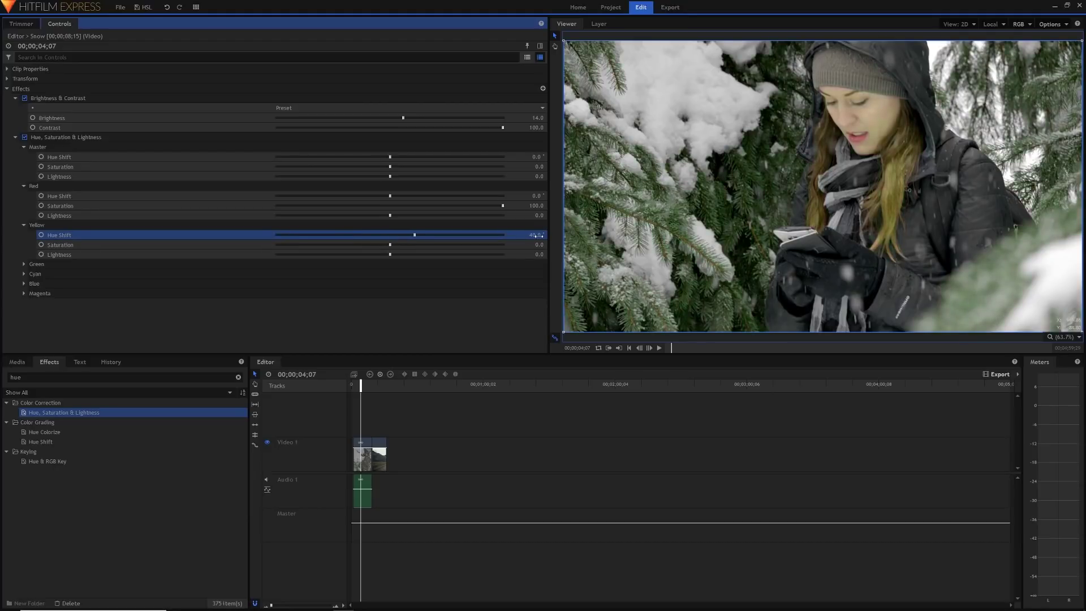
pyautogui.hotkey('ctrl', 'z')
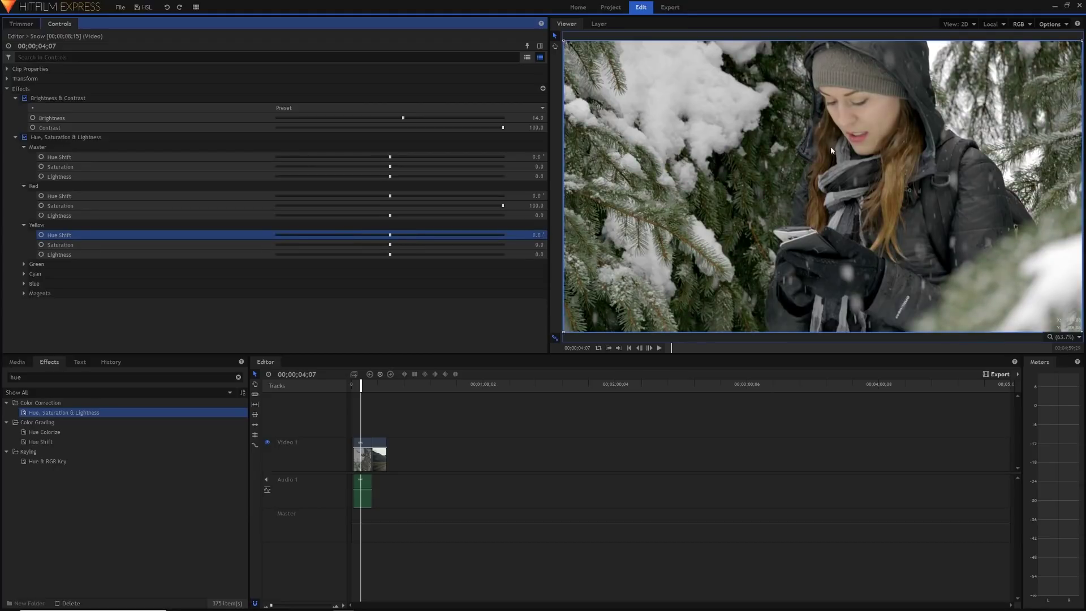
# Expand the Green settings, try a slightly raised Green lightness and reset it to 0
pyautogui.click(24, 265)
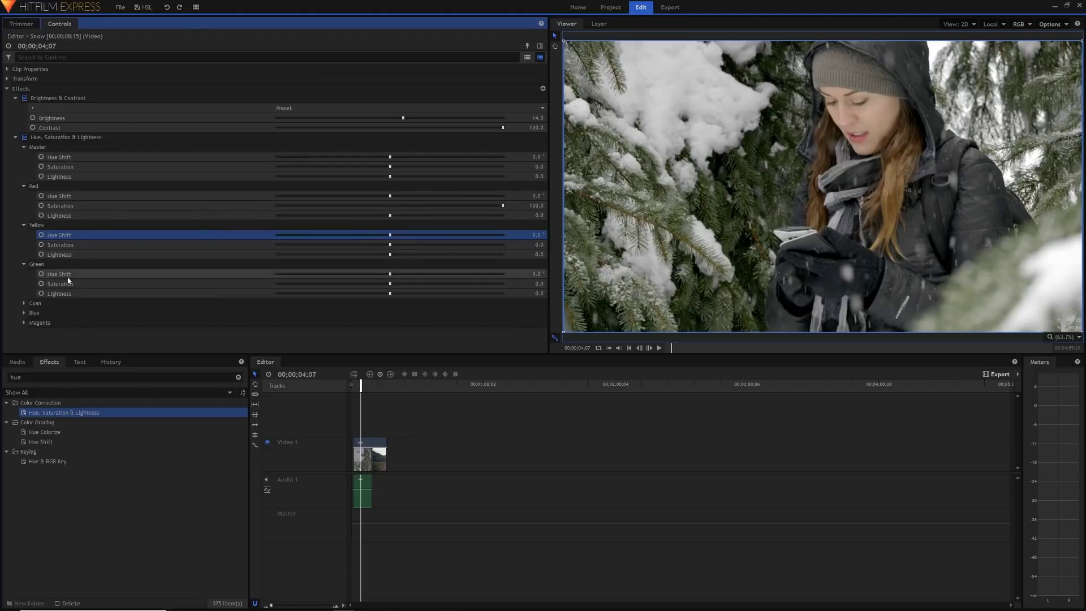
pyautogui.moveTo(358, 298); pyautogui.dragTo(412, 298)
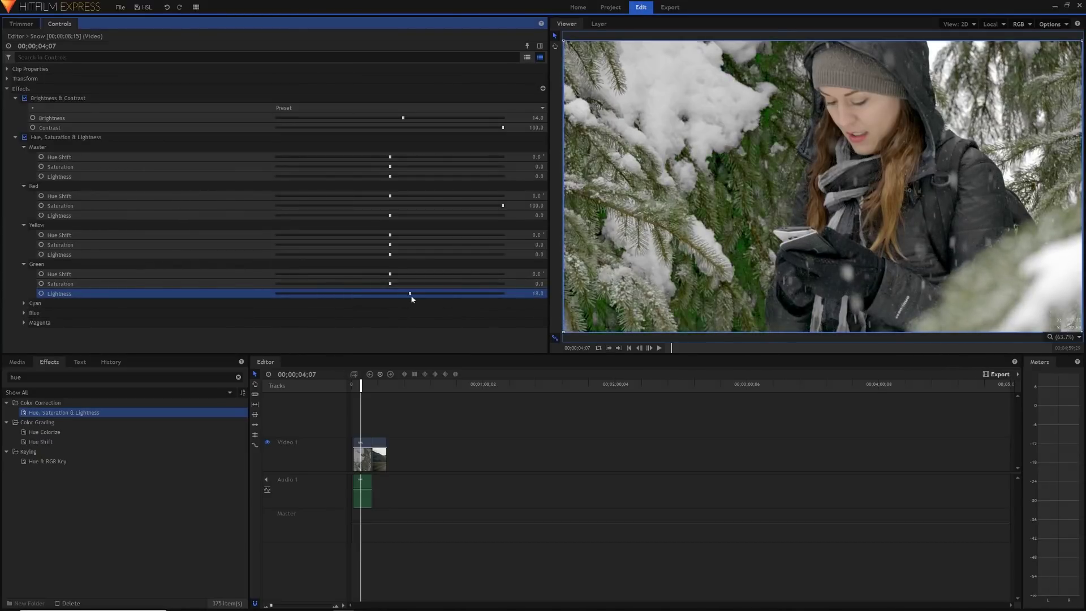
pyautogui.click(530, 293)
pyautogui.write('0')
pyautogui.press('Return')
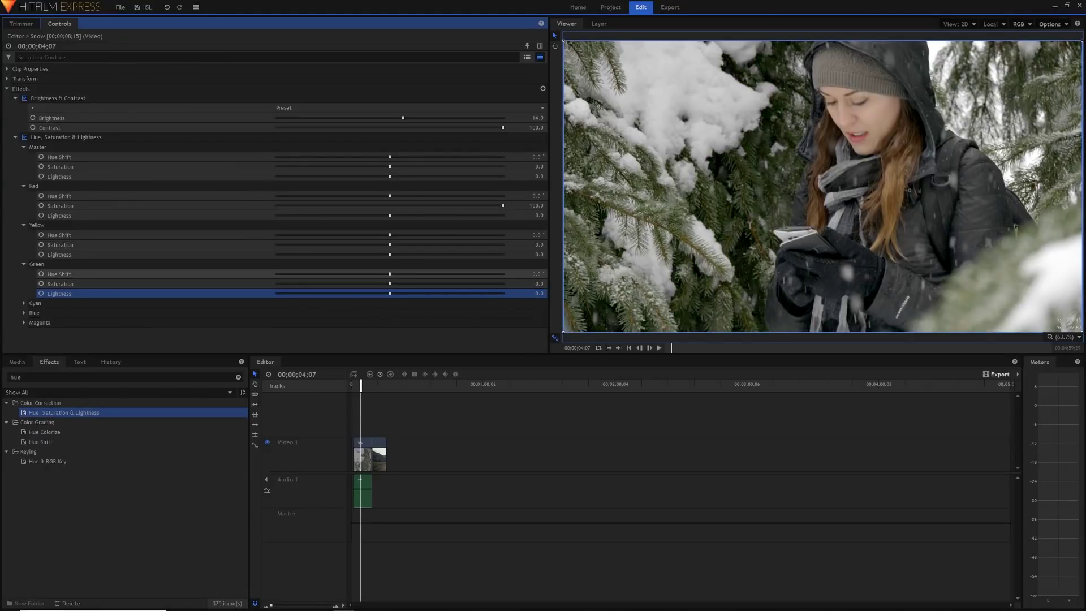
# Set the Green hue shift to -59° and saturation to 41, raise Yellow saturation to 49, and compare the image with the effect off and on
pyautogui.moveTo(532, 275); pyautogui.dragTo(547, 274)
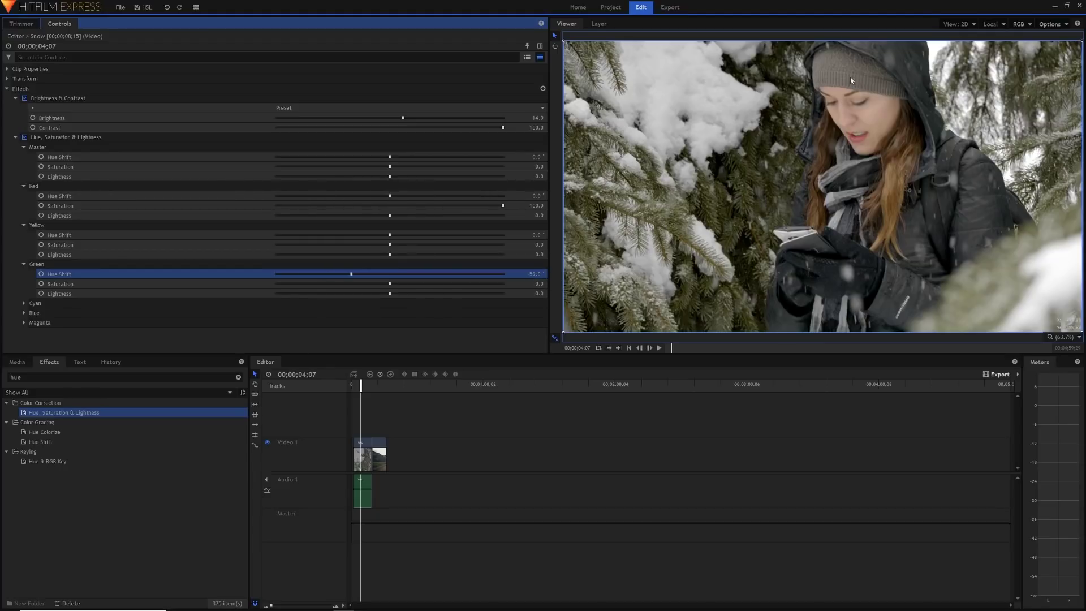
pyautogui.moveTo(541, 284); pyautogui.dragTo(571, 283)
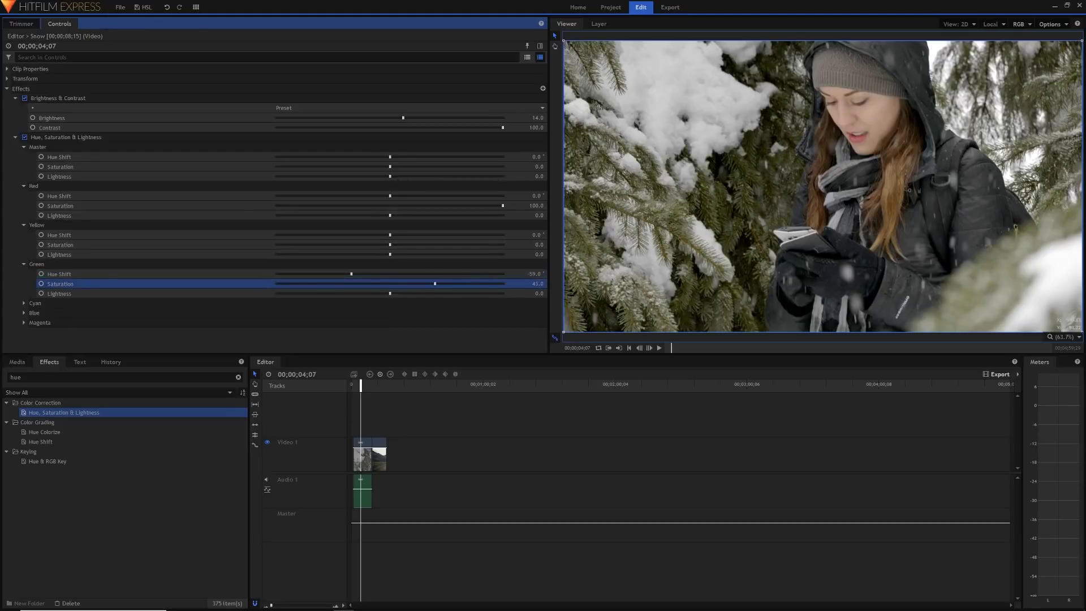
pyautogui.moveTo(537, 283); pyautogui.dragTo(566, 244)
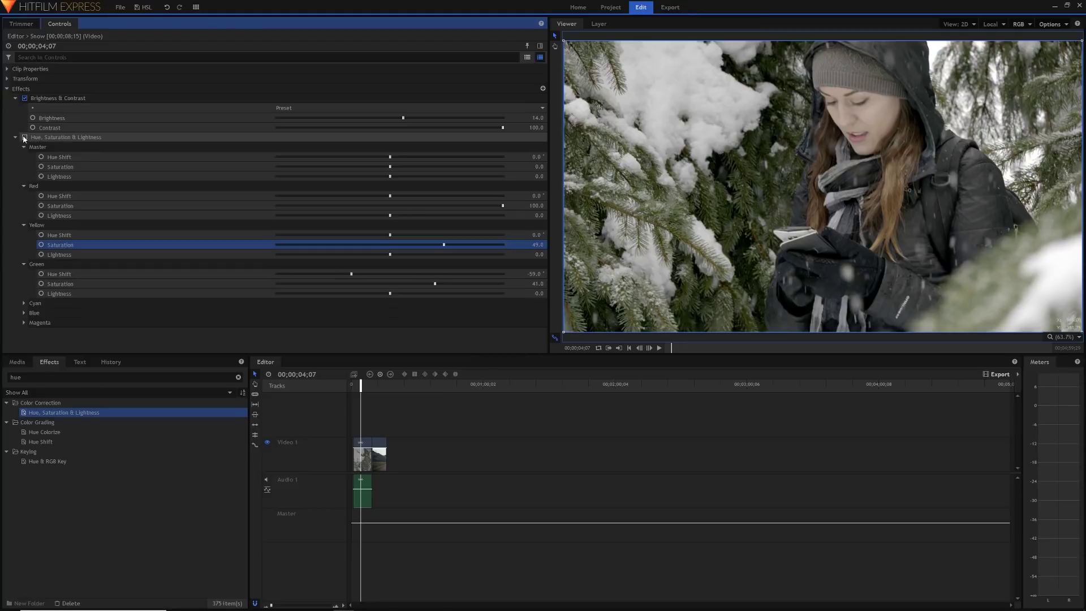
pyautogui.click(24, 138)
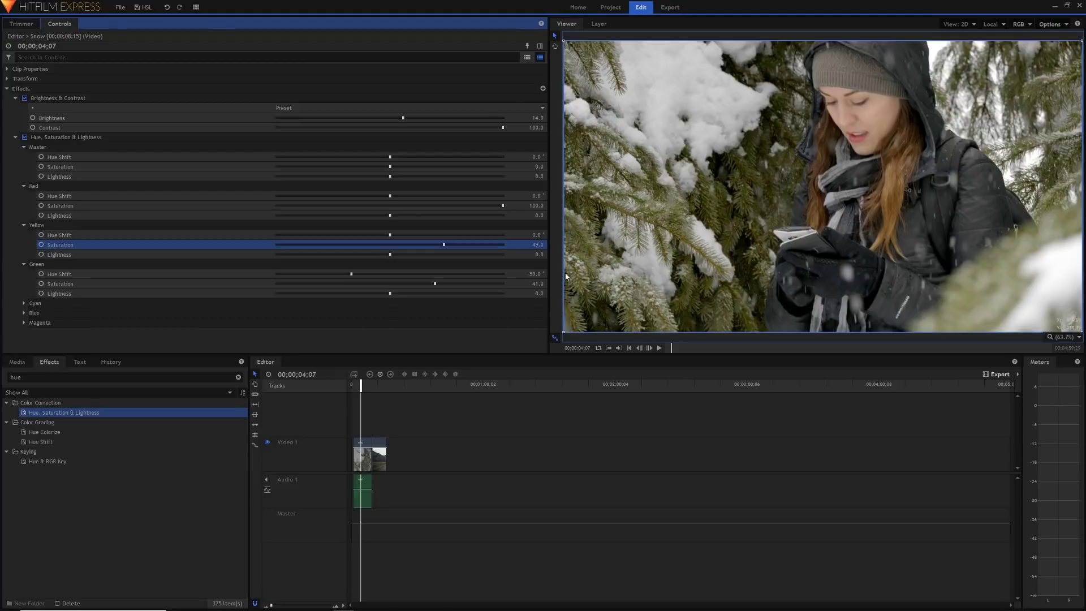
# Go to 00;00;13;15, select the Road clip and apply the Hue, Saturation & Lightness effect to it
pyautogui.click(381, 384)
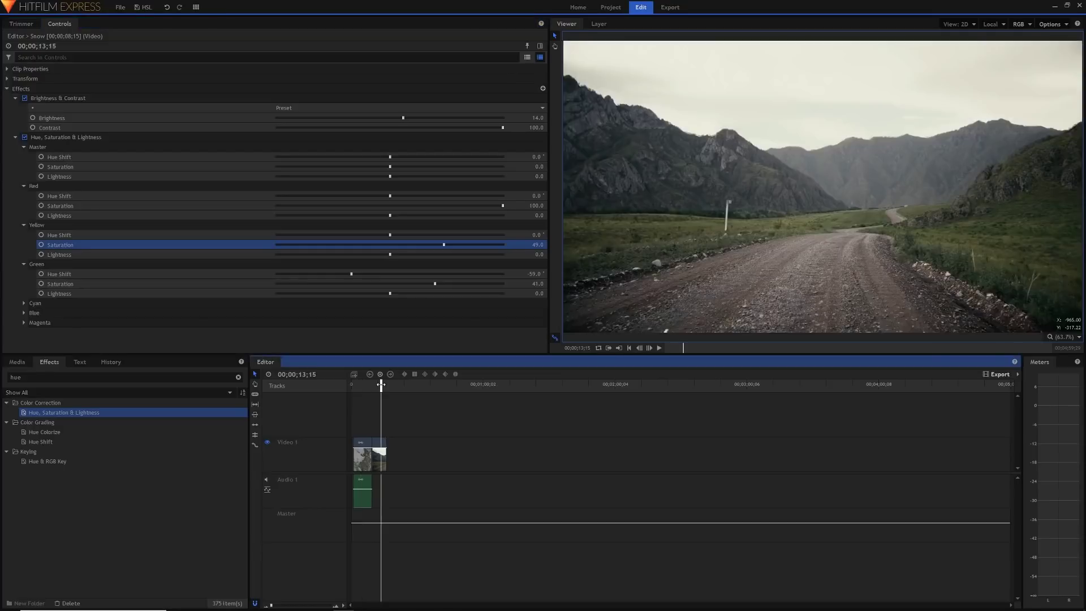
pyautogui.click(379, 444)
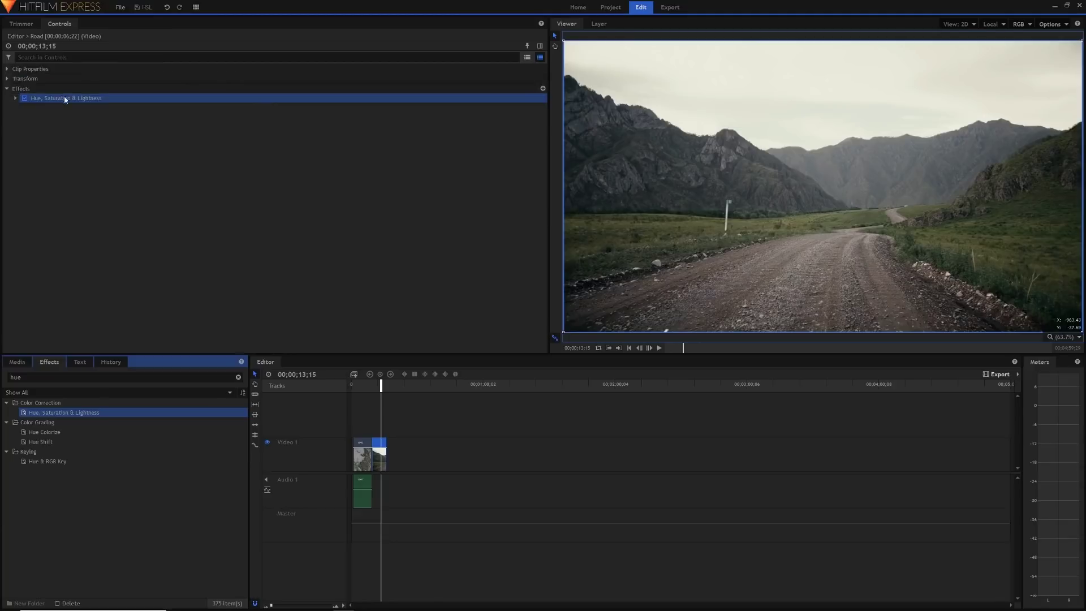
pyautogui.click(16, 99)
# Try a Master hue shift of about -37° on the Road clip, undo it and collapse the Master settings
pyautogui.click(24, 108)
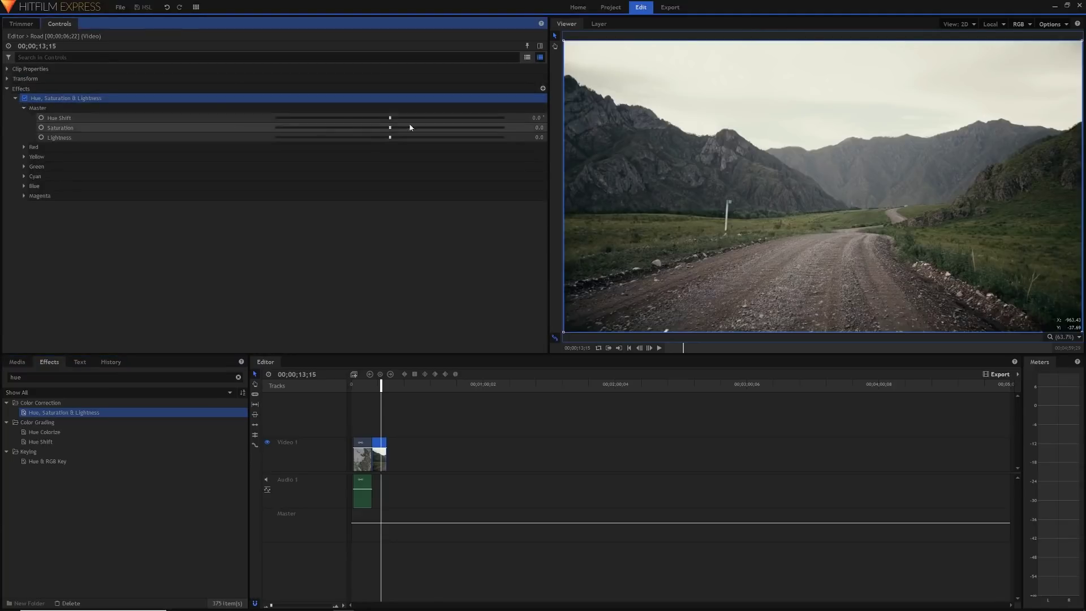
pyautogui.moveTo(542, 118); pyautogui.dragTo(534, 118)
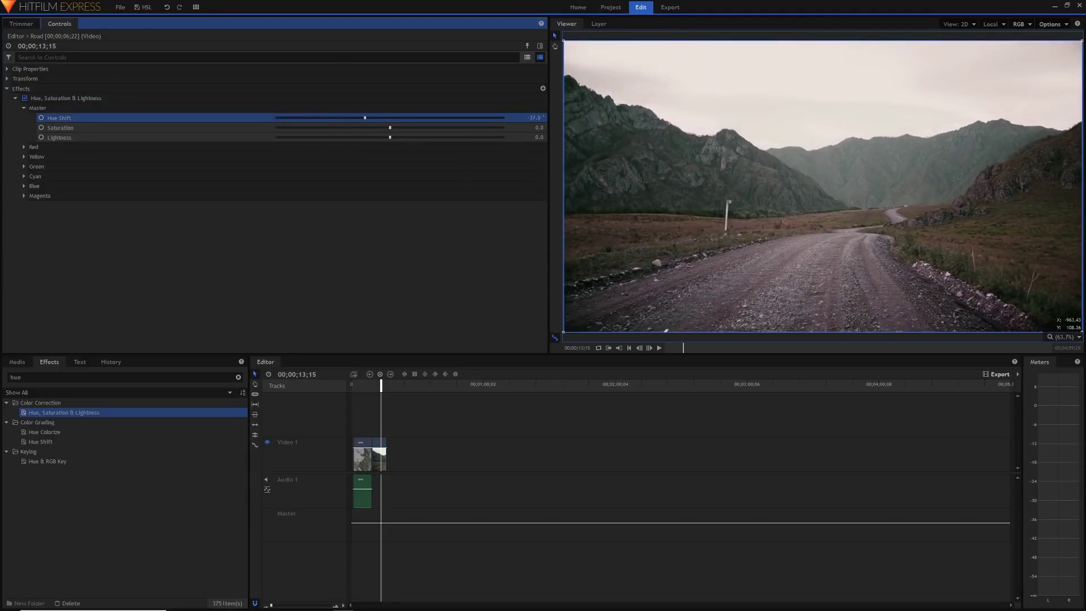
pyautogui.hotkey('ctrl', 'z')
pyautogui.hotkey('ctrl', 'z')
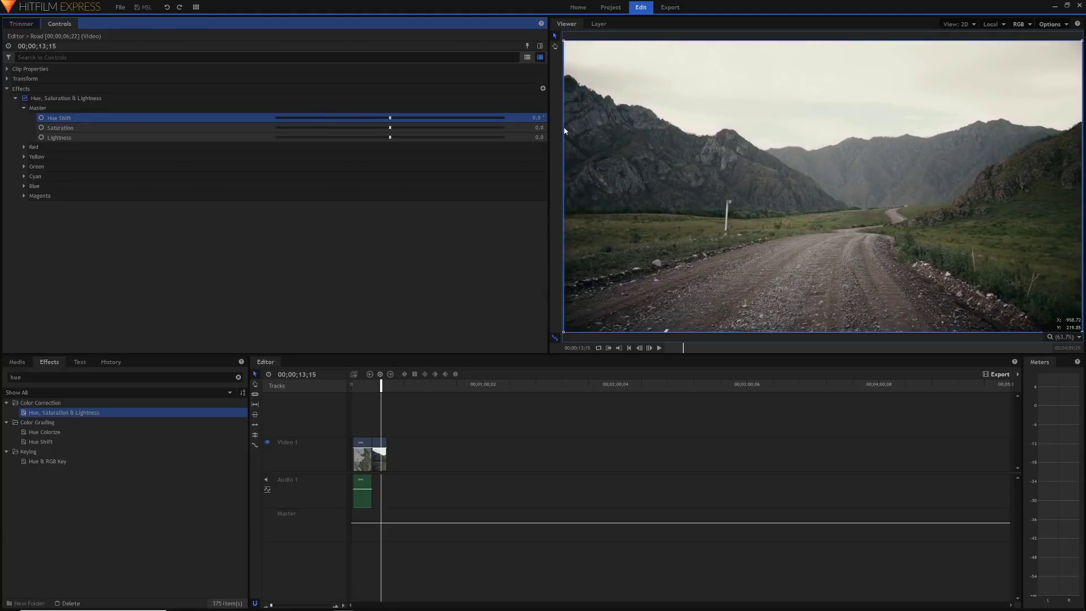
pyautogui.click(24, 108)
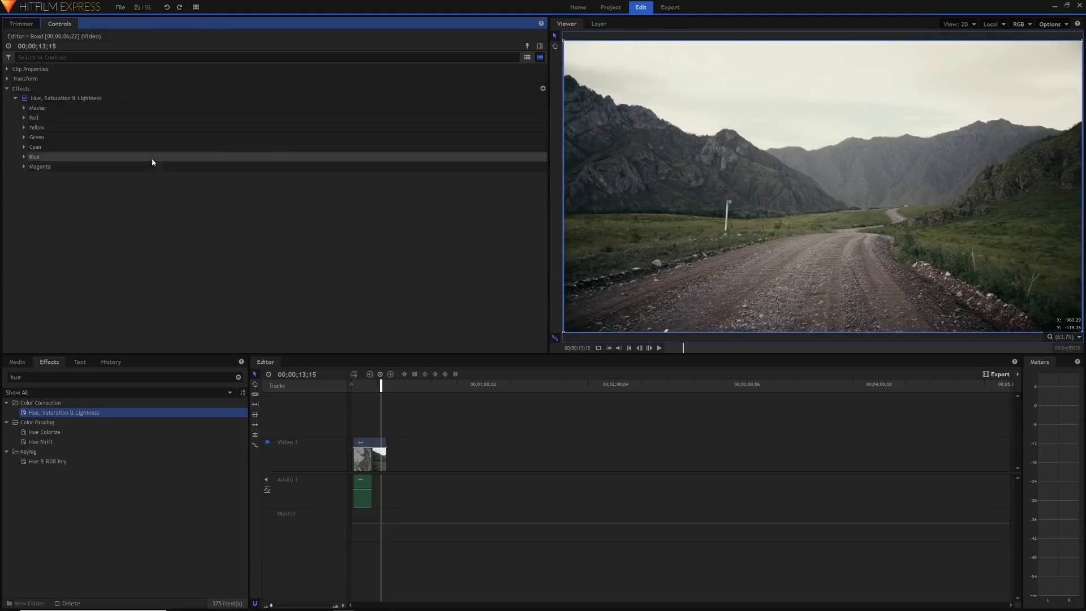
# Set the Road clip's Yellow hue shift to -34° and its Green hue shift to -93°
pyautogui.click(24, 128)
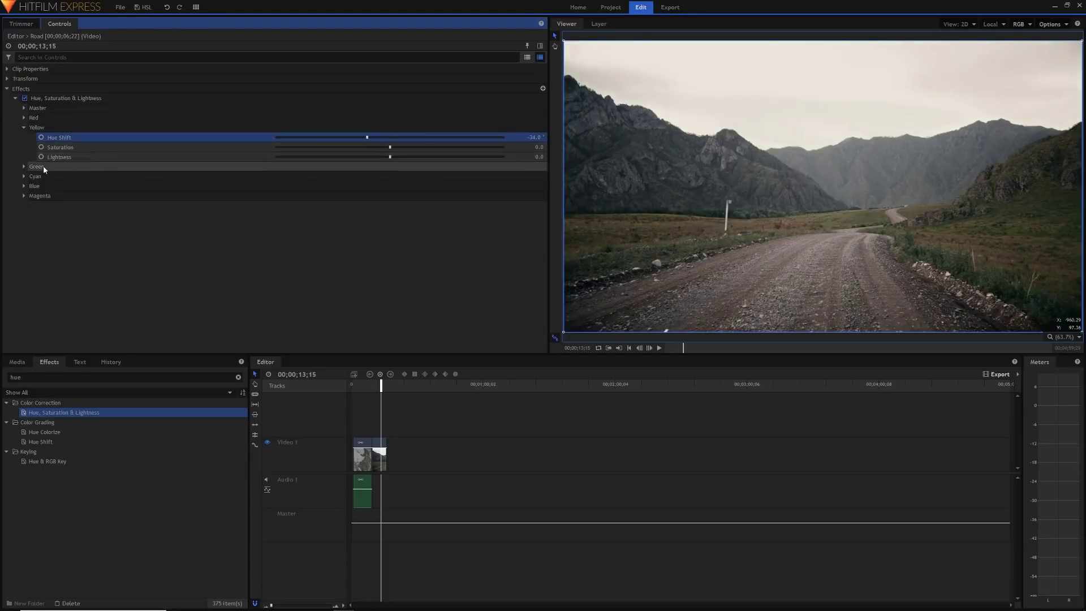
pyautogui.click(24, 167)
pyautogui.moveTo(535, 176); pyautogui.dragTo(531, 176)
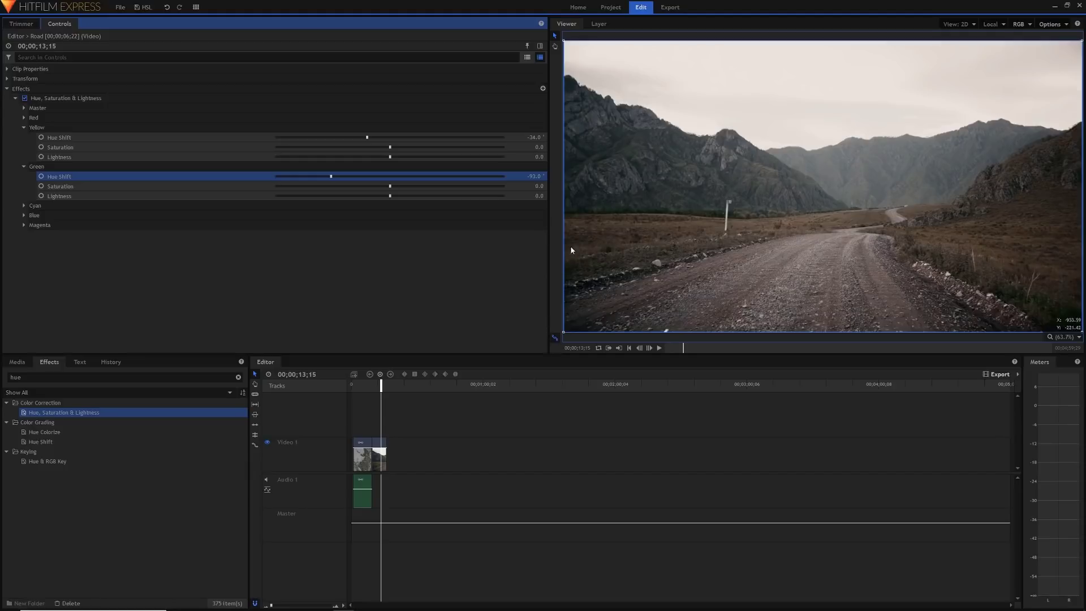
# Set the Road clip's Red saturation to 100 and its Yellow saturation to 26
pyautogui.click(24, 118)
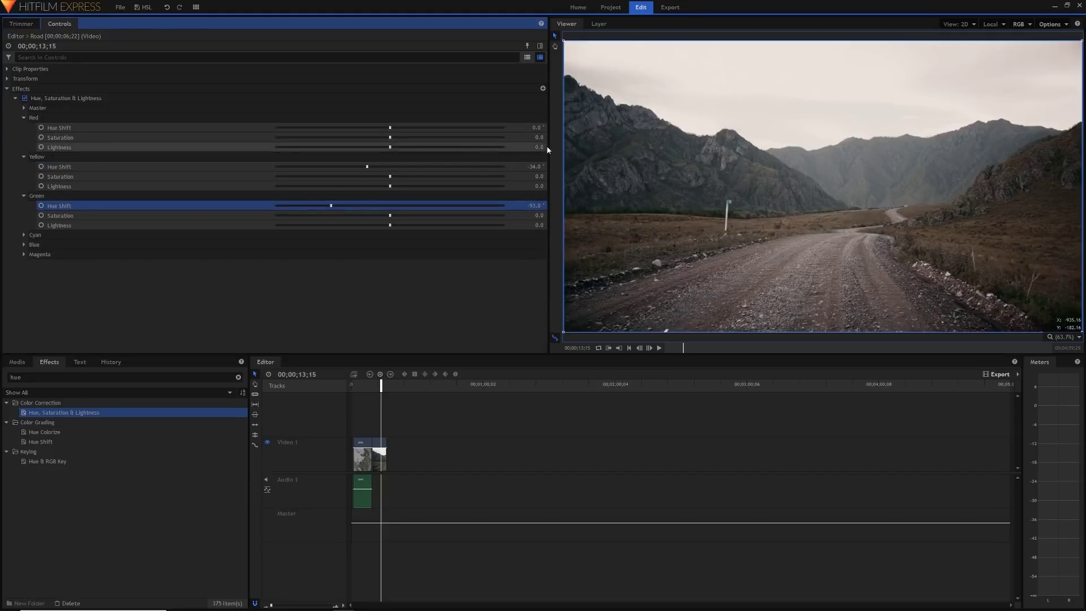
pyautogui.moveTo(540, 146); pyautogui.dragTo(582, 138)
pyautogui.hotkey('ctrl', 'z')
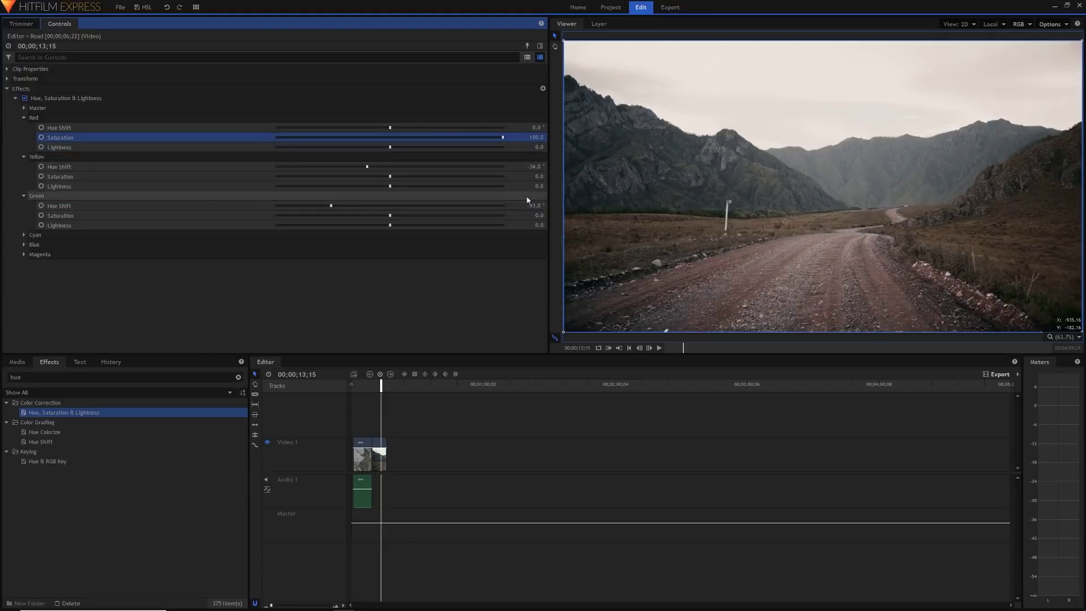
pyautogui.moveTo(539, 176); pyautogui.dragTo(568, 176)
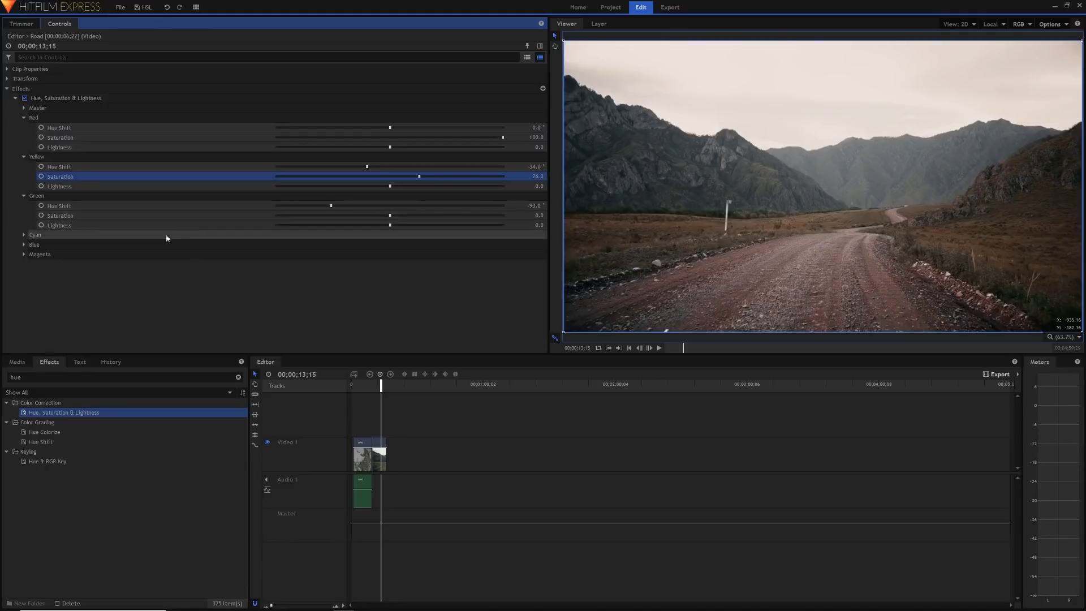
# Set the Cyan saturation to -37, leaving its lightness at 0, and compare the image with the effect off and on
pyautogui.click(24, 235)
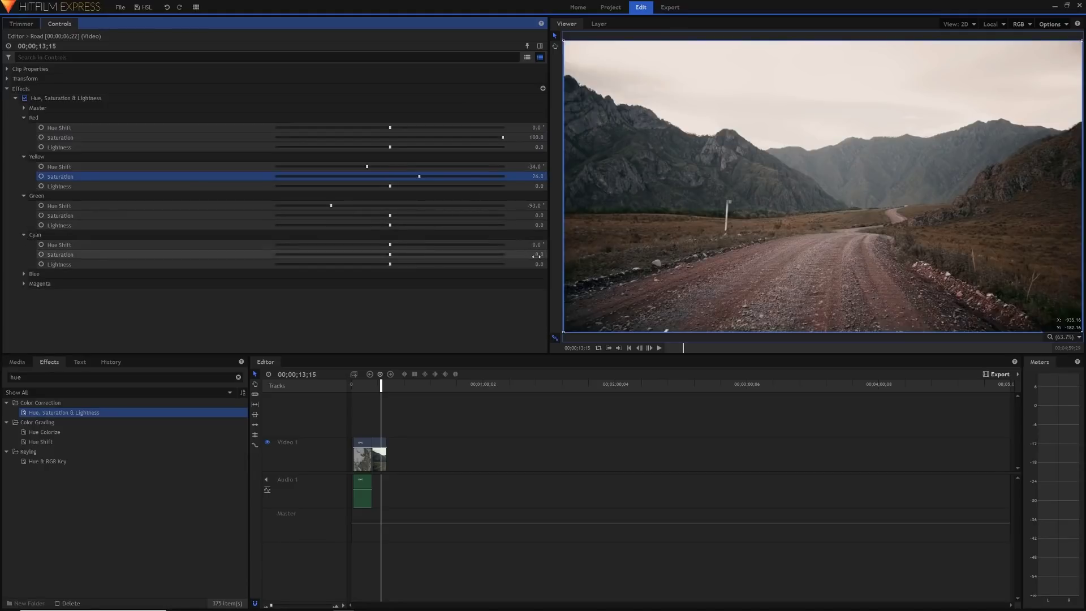
pyautogui.moveTo(539, 264); pyautogui.dragTo(539, 264)
pyautogui.hotkey('ctrl', 'z')
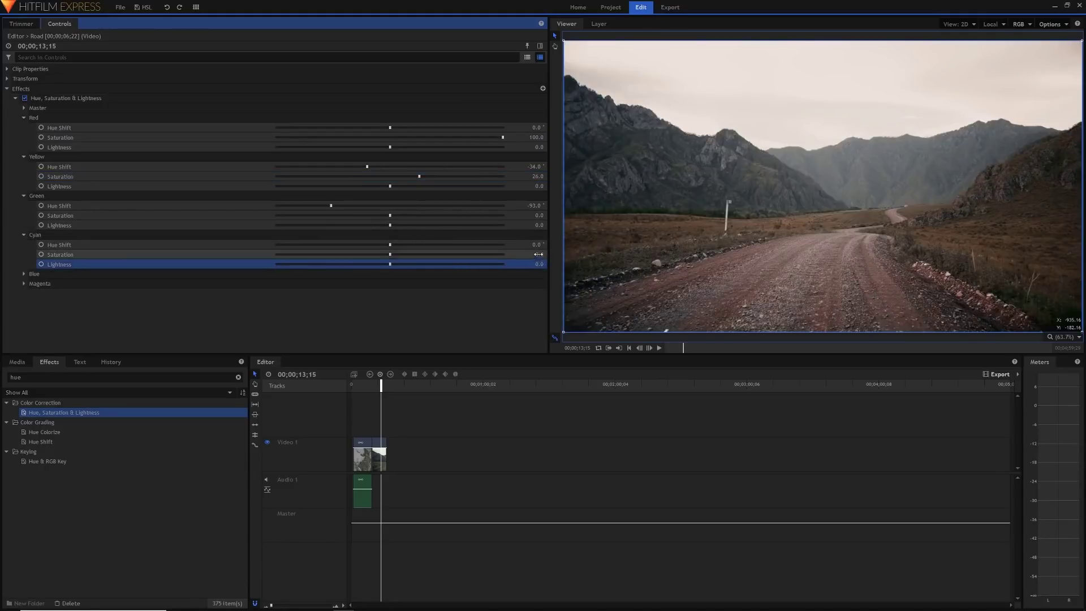
pyautogui.moveTo(450, 254); pyautogui.dragTo(400, 255)
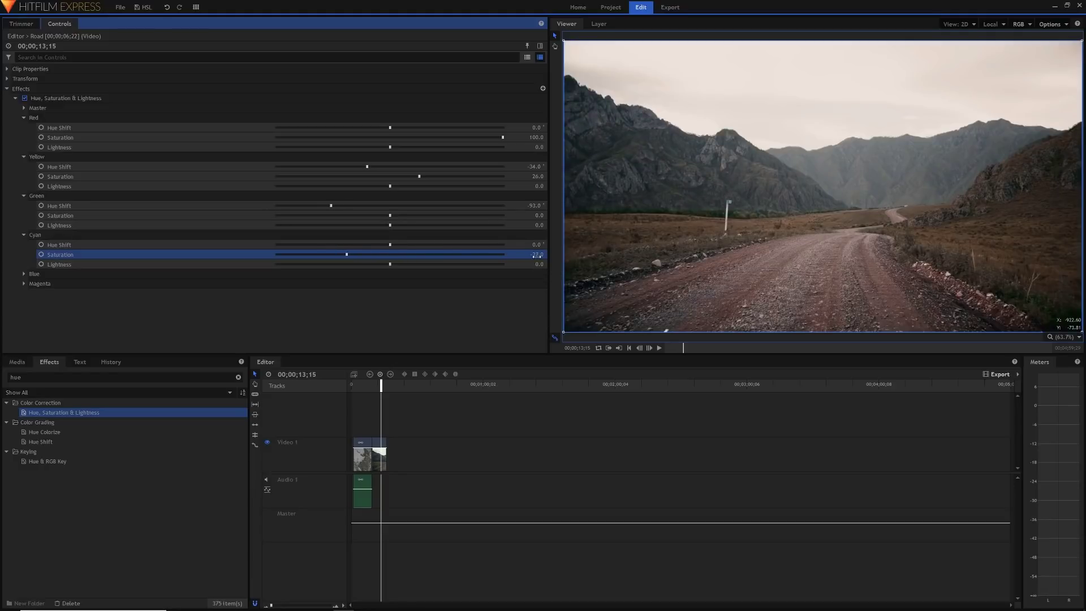
pyautogui.click(25, 99)
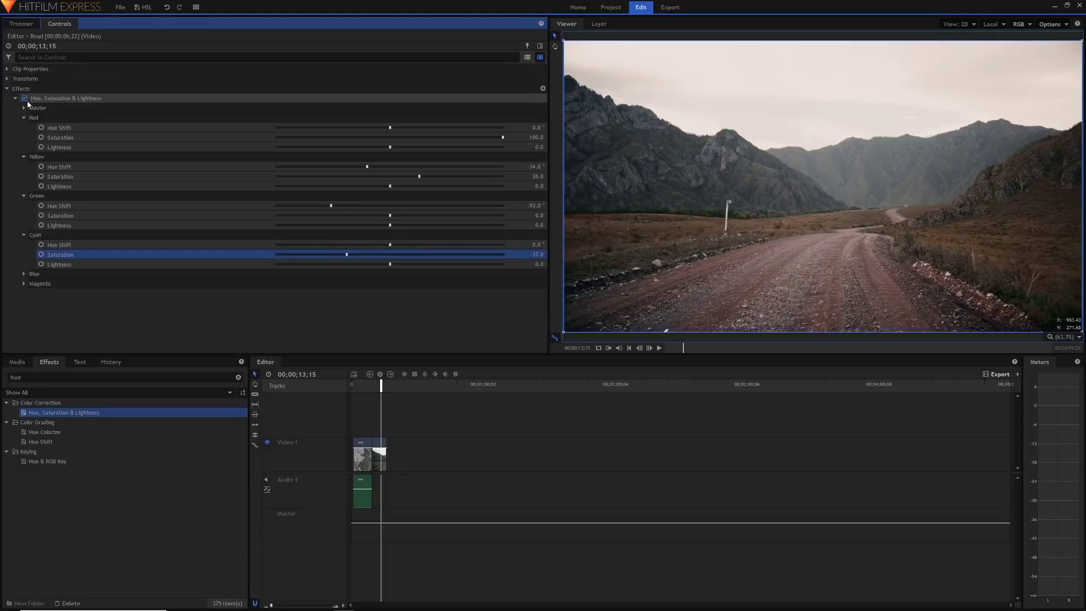
pyautogui.click(25, 99)
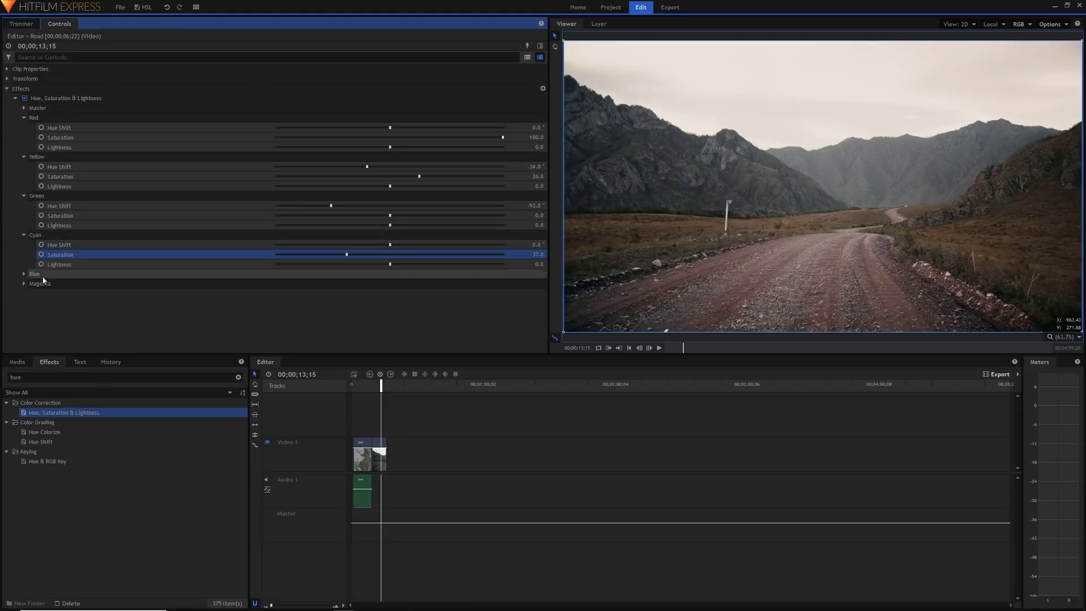
# Set the Blue saturation to 43, and try a Magenta lightness change before returning it to 0
pyautogui.click(24, 274)
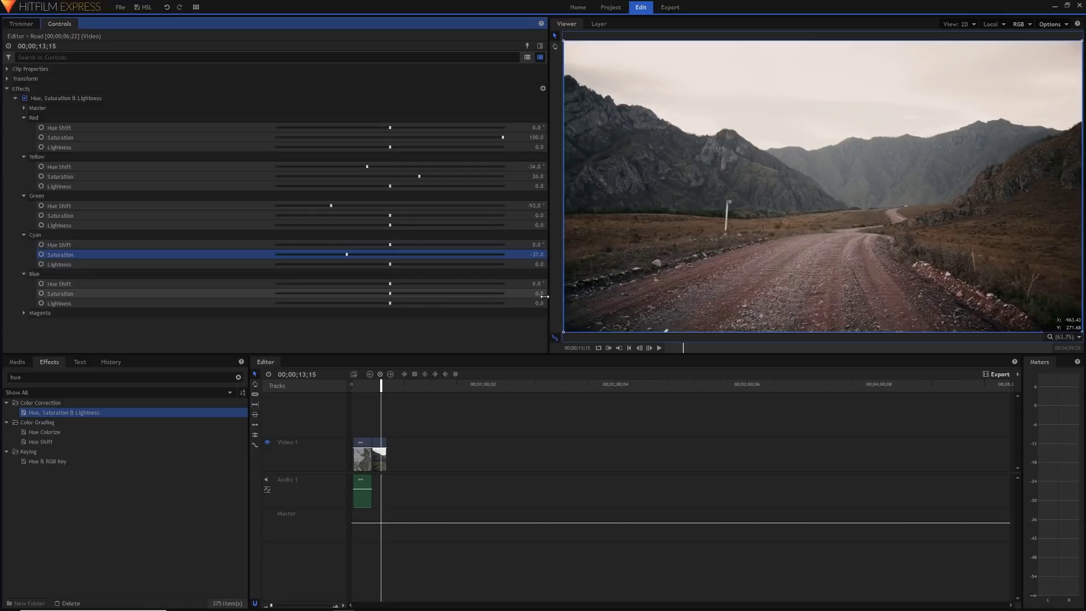
pyautogui.moveTo(541, 295); pyautogui.dragTo(525, 294)
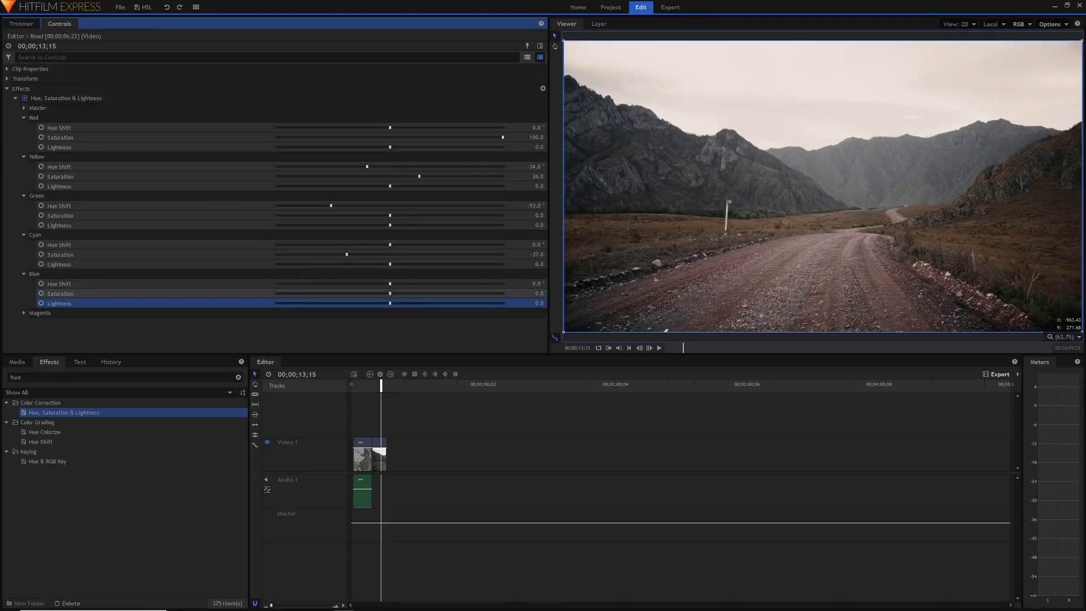
pyautogui.moveTo(390, 294); pyautogui.dragTo(277, 293)
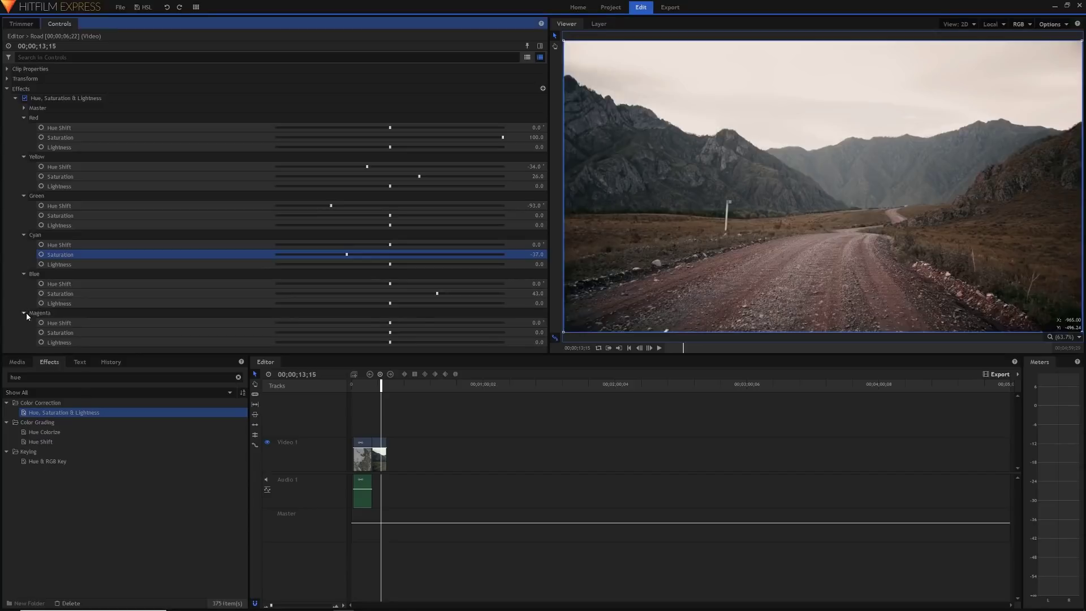
pyautogui.click(25, 313)
pyautogui.moveTo(531, 340)
pyautogui.mouseDown()
pyautogui.moveTo(571, 340)
pyautogui.moveTo(531, 343)
pyautogui.mouseUp()
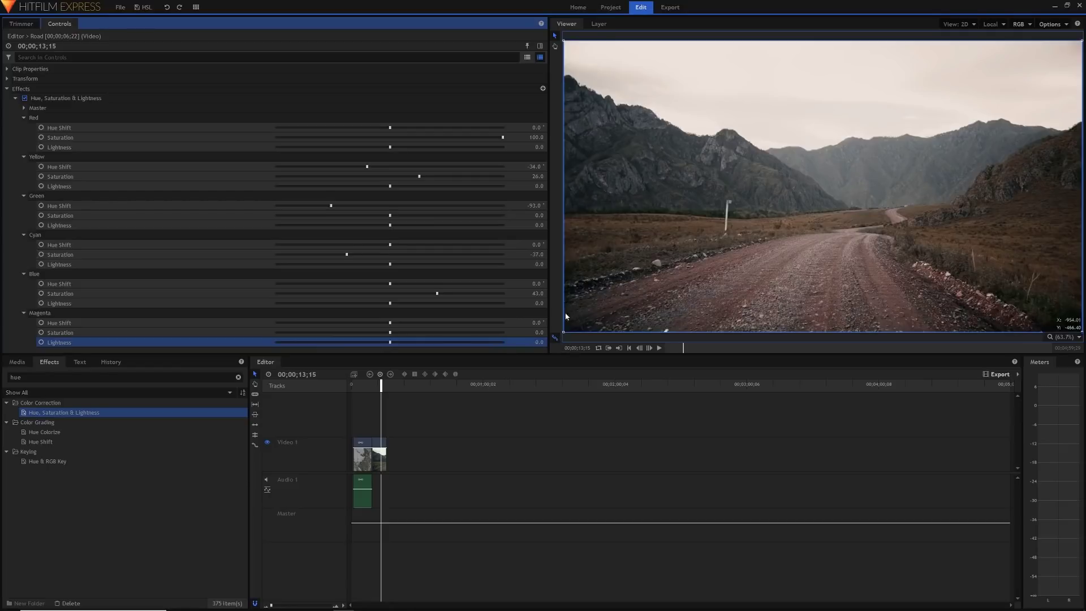
# Set the Master saturation to 36 and lower the Yellow saturation to -18
pyautogui.click(23, 108)
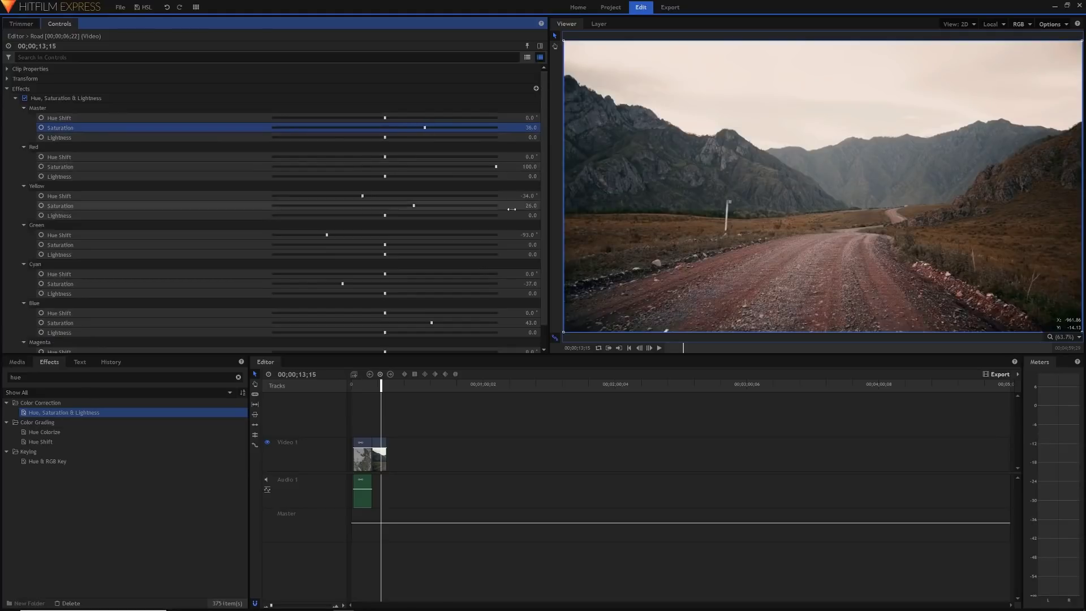
pyautogui.moveTo(414, 206); pyautogui.dragTo(390, 206)
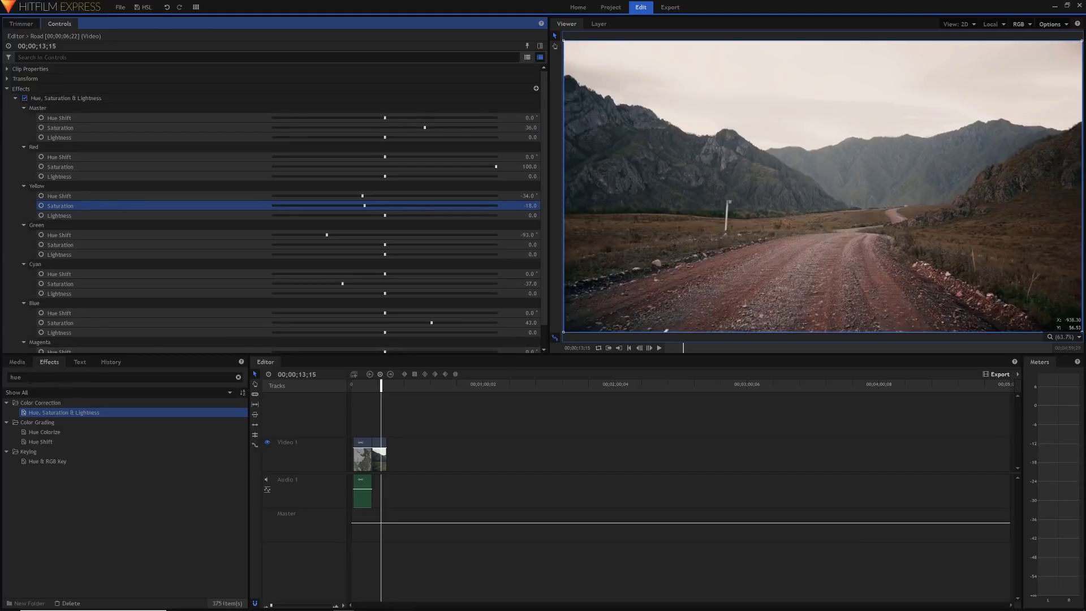
# Find the Curves effect, apply it to the Road clip above Hue, Saturation & Lightness, and expand its settings
pyautogui.doubleClick(27, 377)
pyautogui.write('curv')
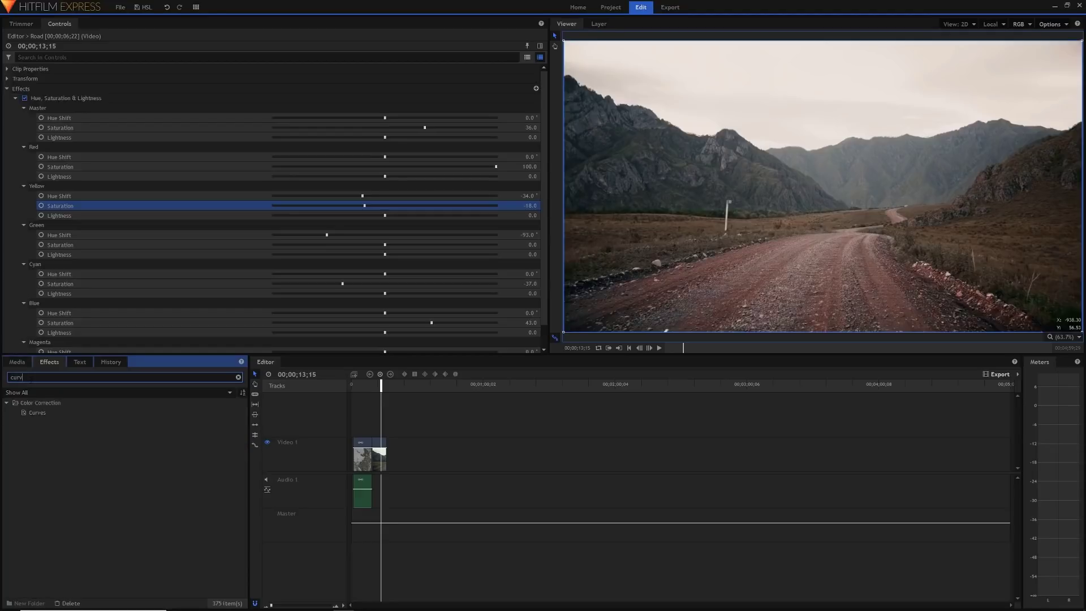
pyautogui.moveTo(57, 320); pyautogui.dragTo(43, 143)
pyautogui.click(15, 96)
pyautogui.click(15, 98)
# Shape the RGB curve by lowering the shadows and the white endpoint slightly and raising the upper midtones, and collapse the Curves settings
pyautogui.moveTo(308, 206); pyautogui.dragTo(308, 212)
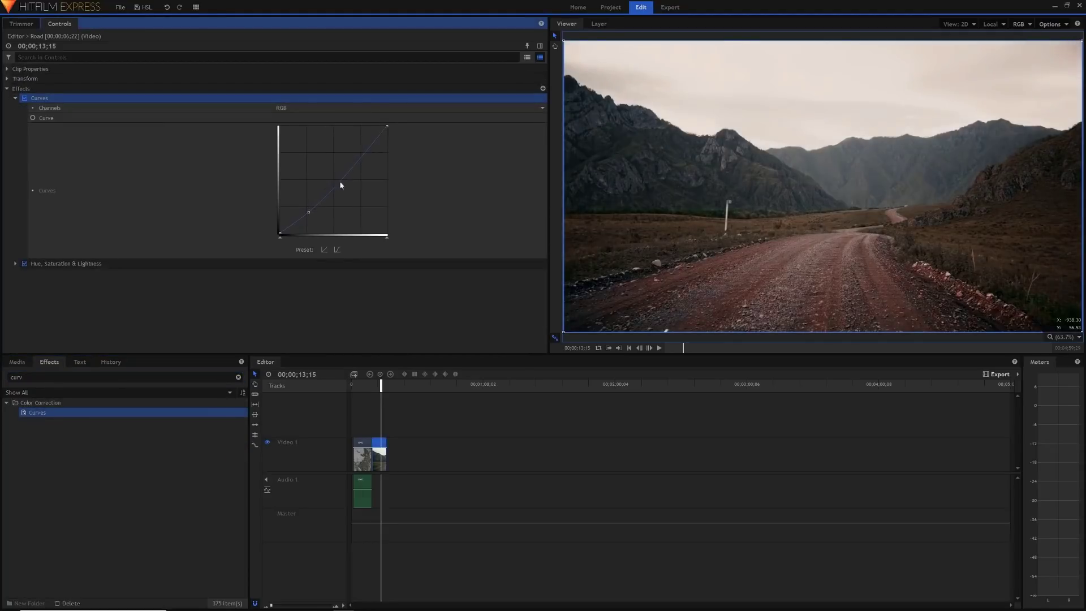
pyautogui.moveTo(387, 126); pyautogui.dragTo(387, 143)
pyautogui.moveTo(347, 174); pyautogui.dragTo(348, 163)
pyautogui.click(15, 98)
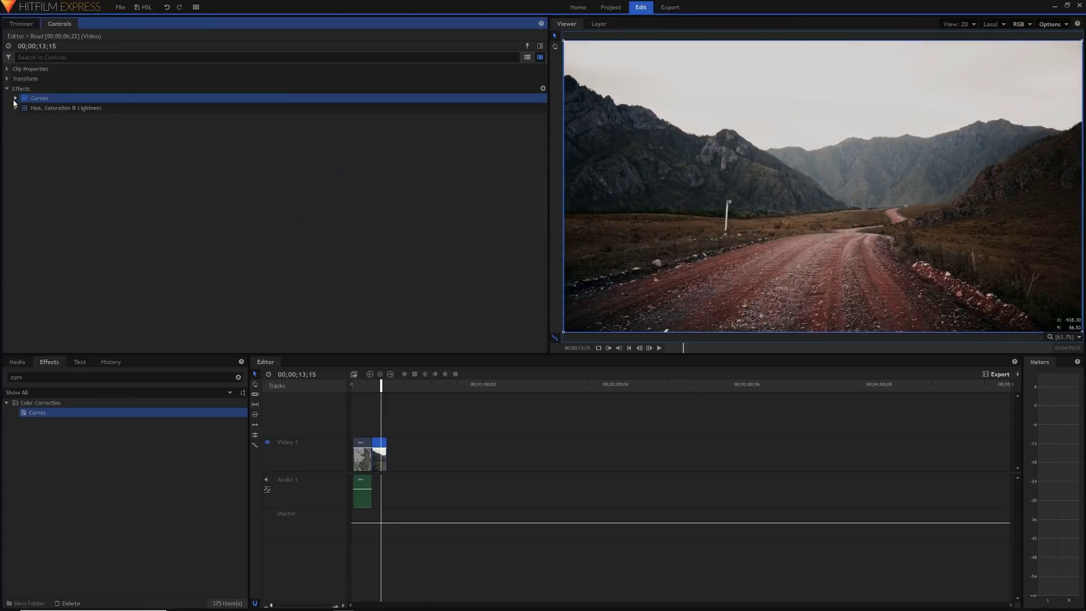
# Compare the Road clip with the Curves and Hue, Saturation & Lightness effects both off and on
pyautogui.keyDown('shift'); pyautogui.click(71, 111); pyautogui.keyUp('shift')
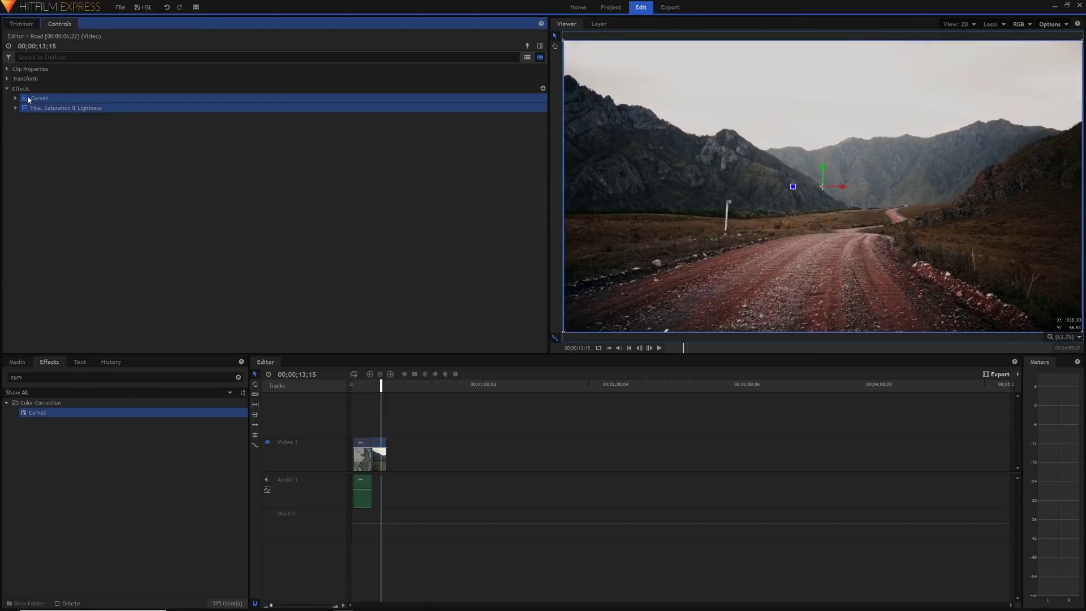
pyautogui.click(25, 99)
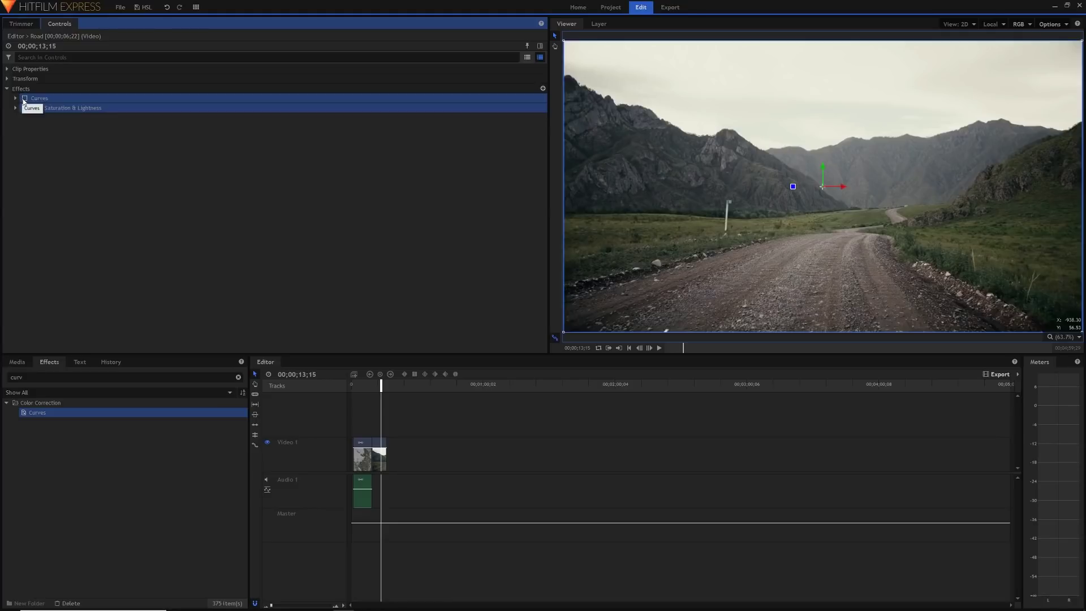
pyautogui.click(24, 99)
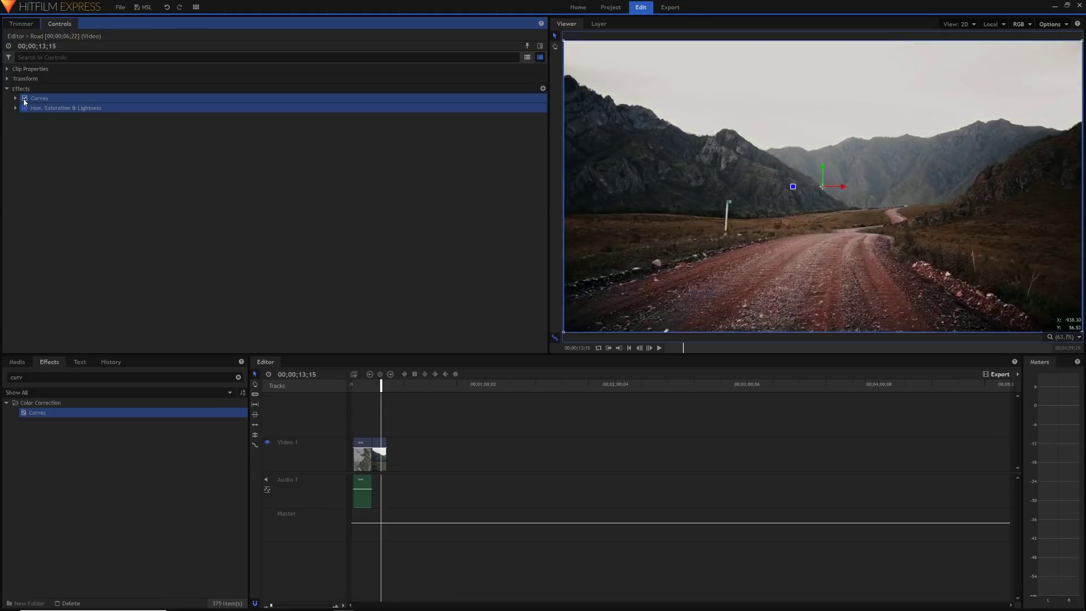